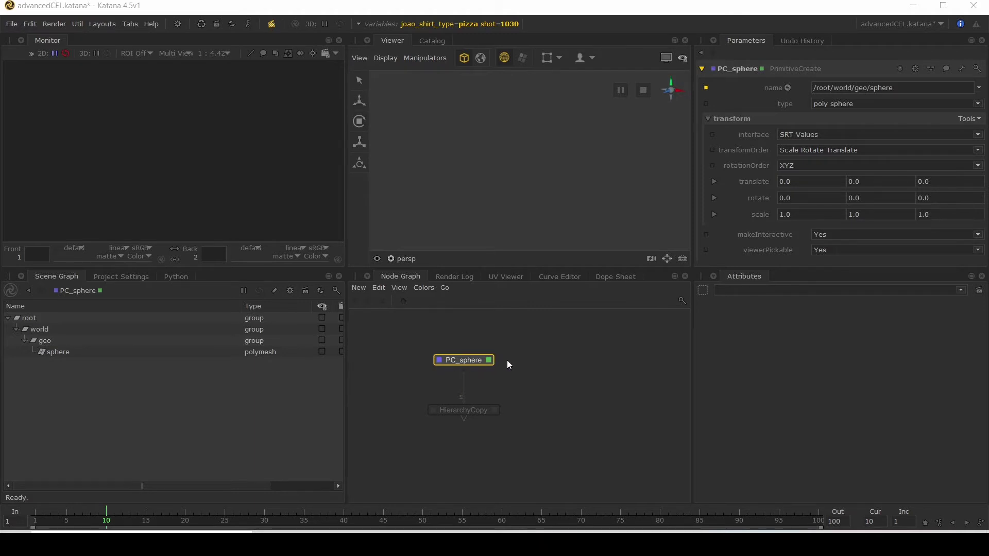
# Step: Set the view flag on the HierarchyCopy node to show its 1000 numbered sphere copies
pyautogui.click(493, 410)
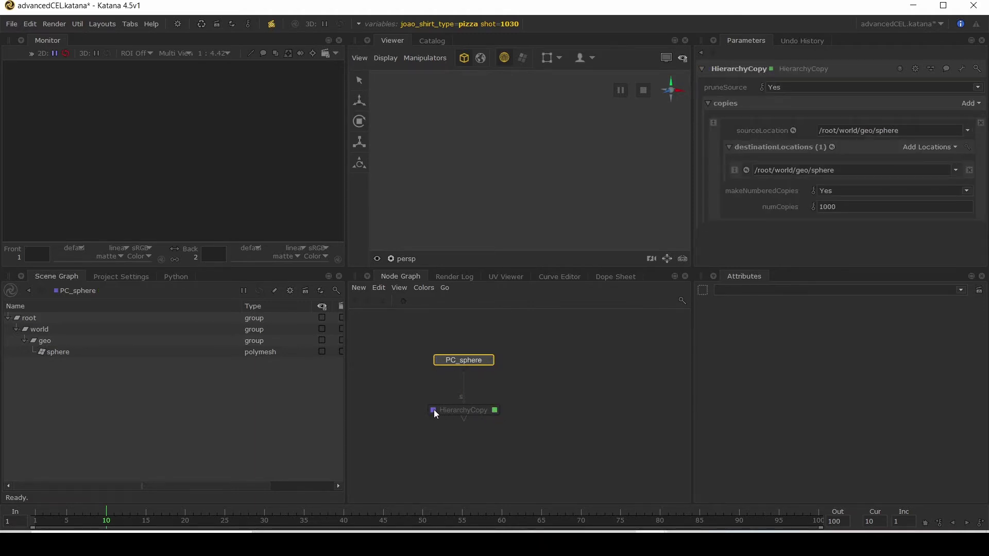
pyautogui.press('v')
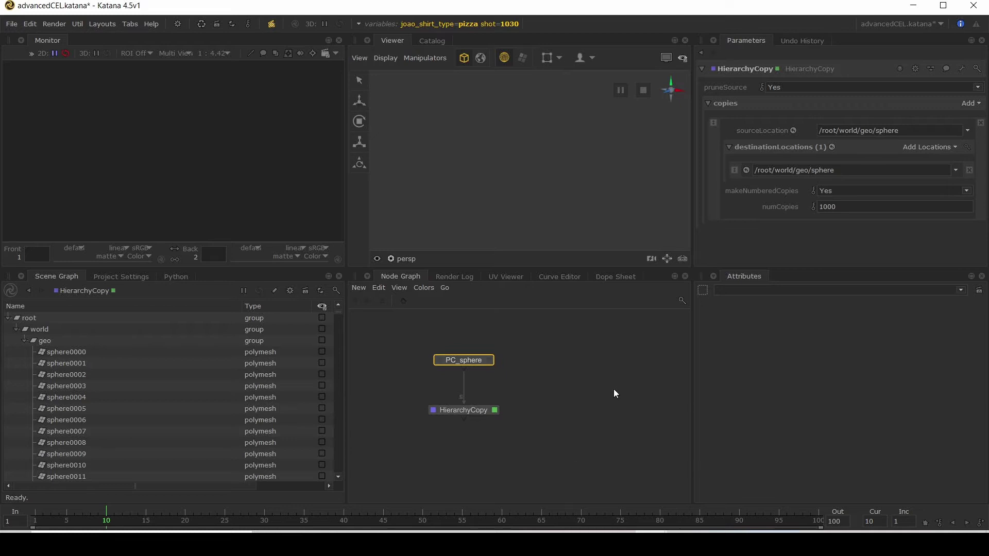
# Step: Add a CEL Scratch Pad with a Custom statement /root/world/geo/sphere03?? and select its matches
pyautogui.click(714, 41)
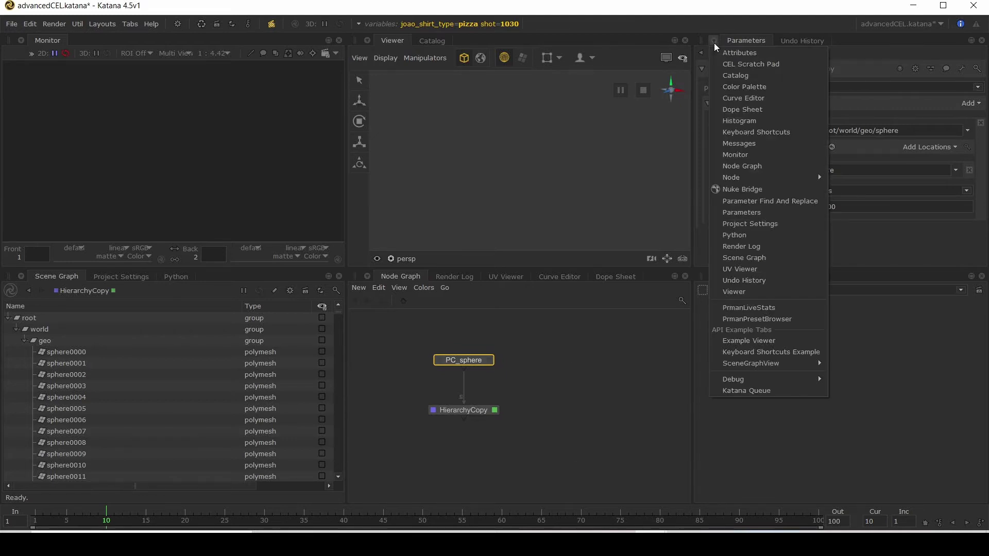
pyautogui.click(754, 64)
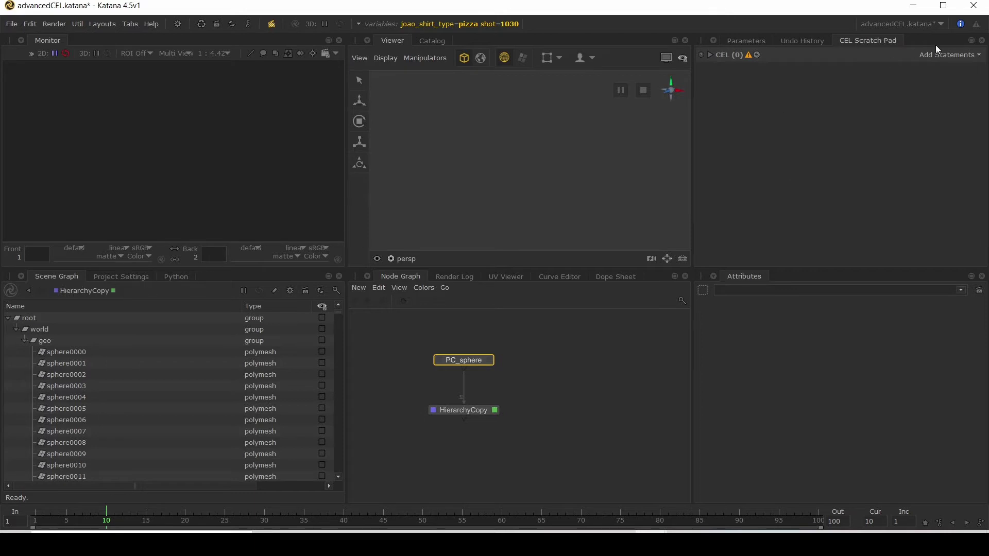
pyautogui.click(956, 55)
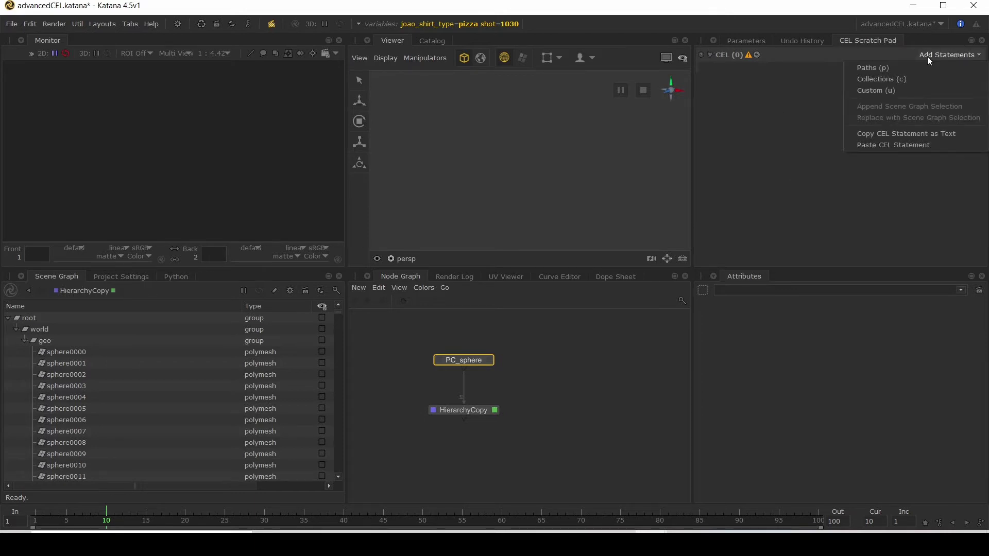
pyautogui.click(874, 92)
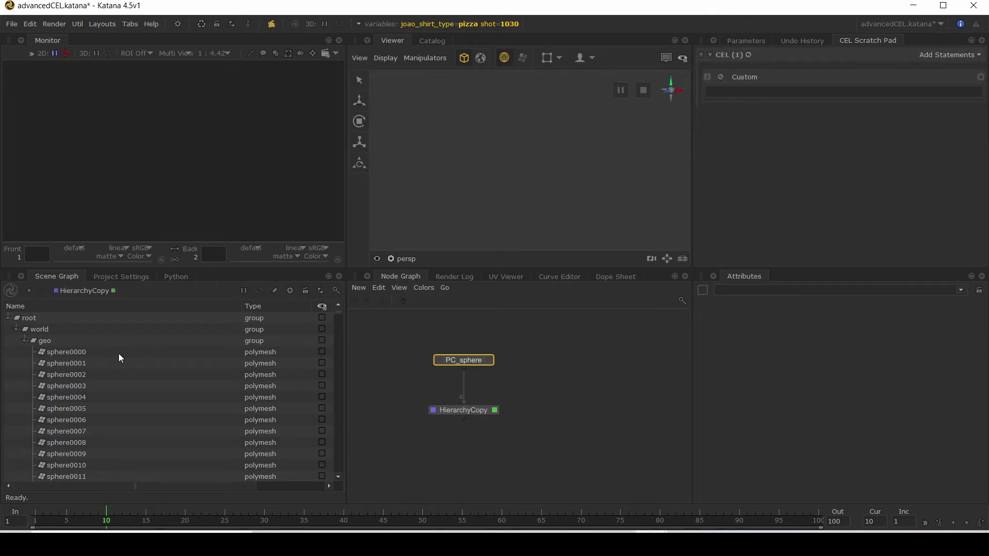
pyautogui.moveTo(38, 340); pyautogui.dragTo(741, 93)
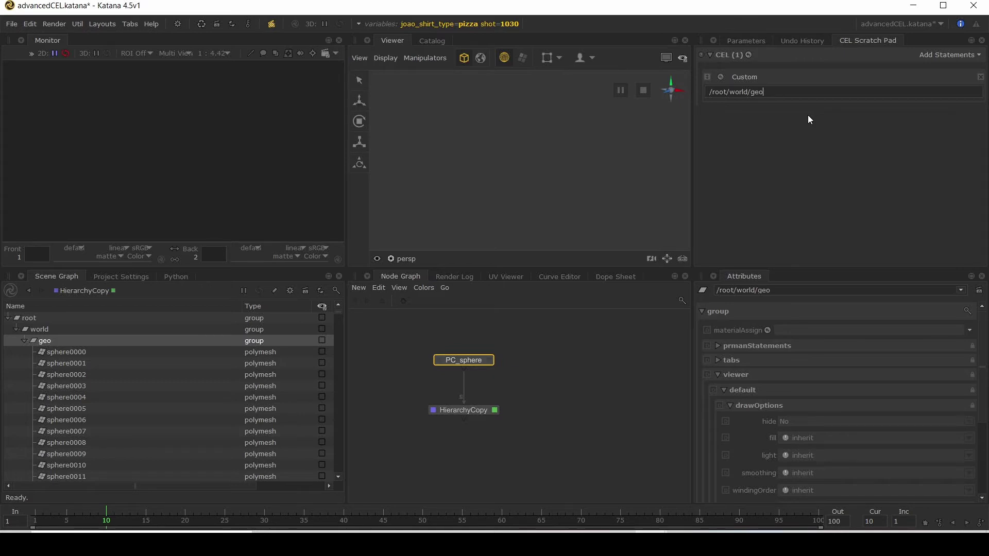
pyautogui.write('/sph')
pyautogui.click(721, 80)
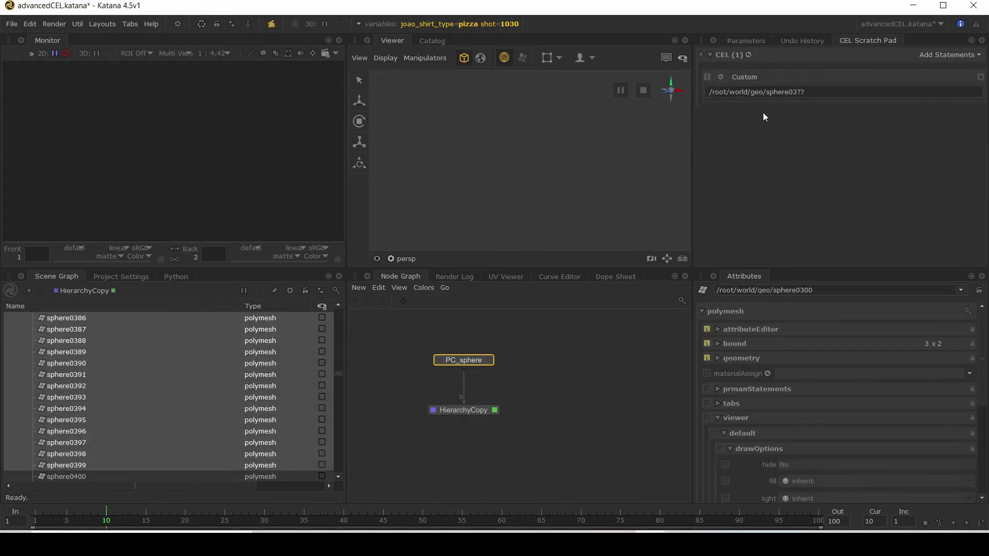
# Step: Duplicate the path as /root/world/geo/sphere04?? and select both sets of spheres
pyautogui.moveTo(805, 92); pyautogui.dragTo(699, 91)
pyautogui.hotkey('ctrl', 'c')
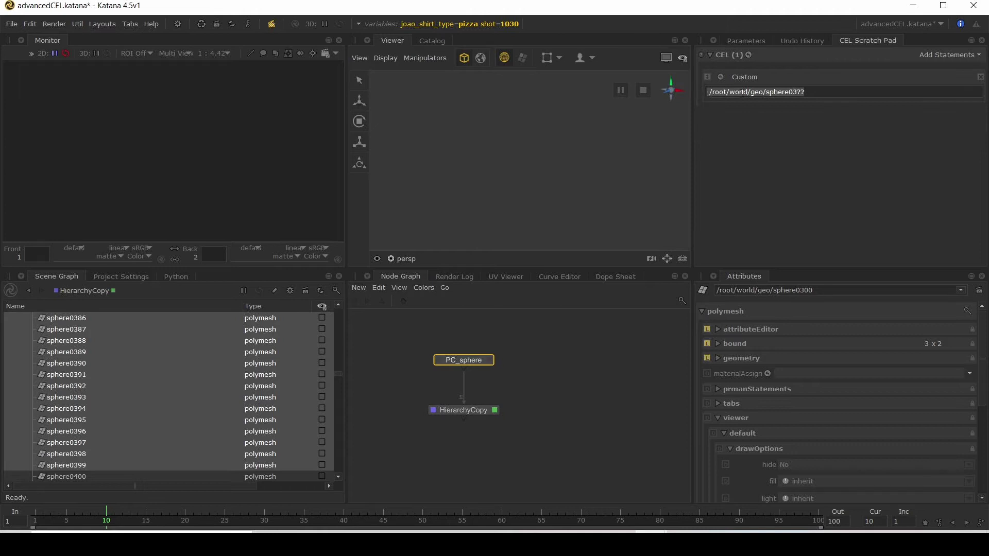
pyautogui.click(836, 93)
pyautogui.hotkey('ctrl', 'v')
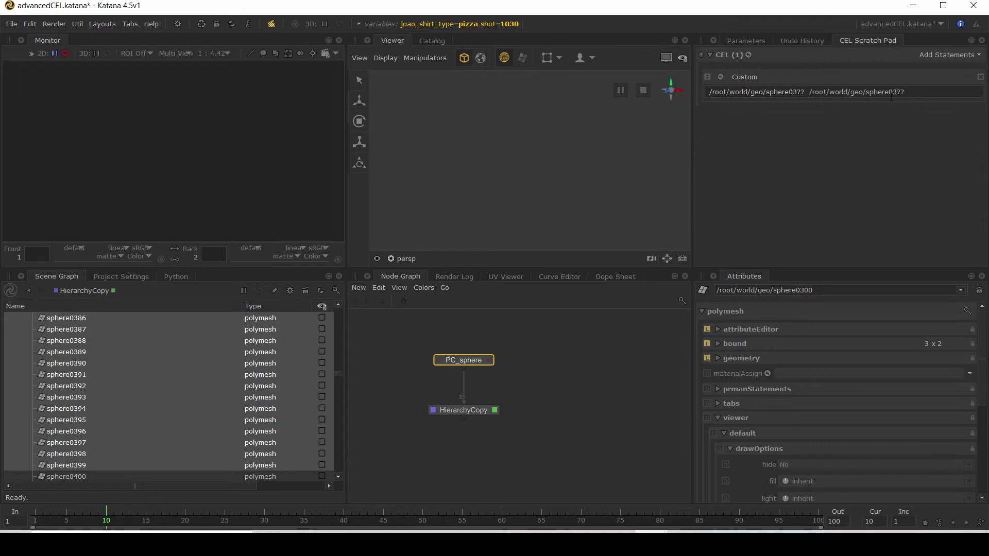
pyautogui.press('Delete')
pyautogui.write('4')
pyautogui.click(707, 77)
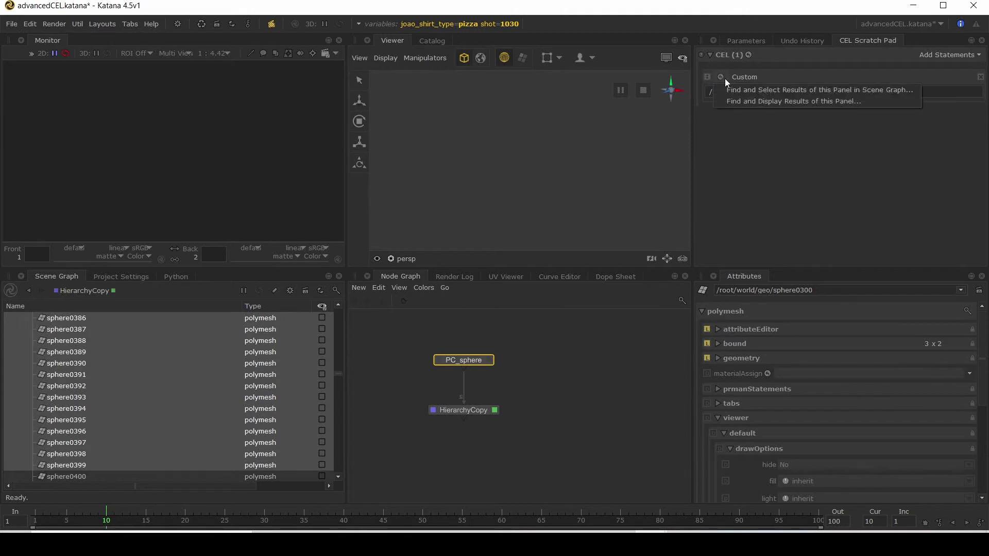
pyautogui.click(728, 86)
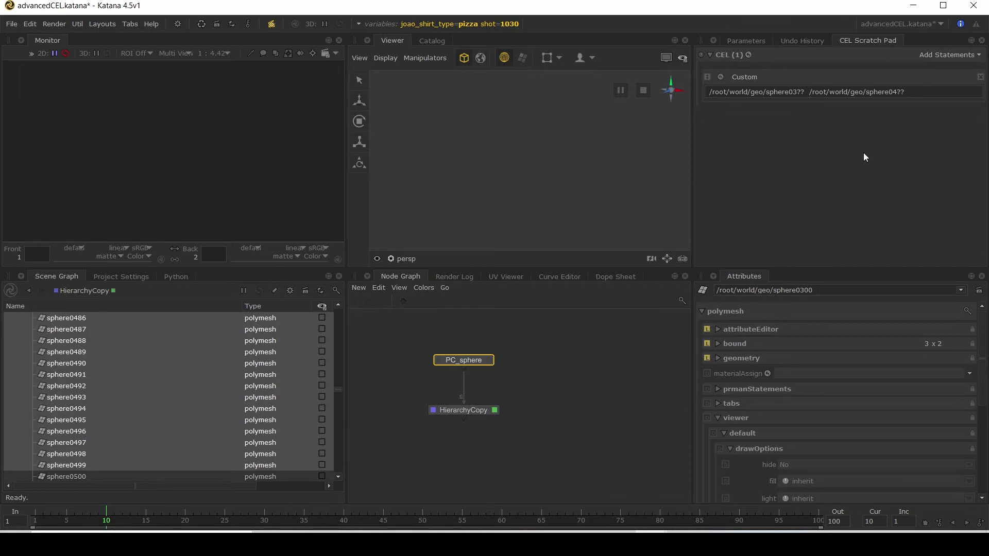
pyautogui.moveTo(765, 94); pyautogui.dragTo(900, 182)
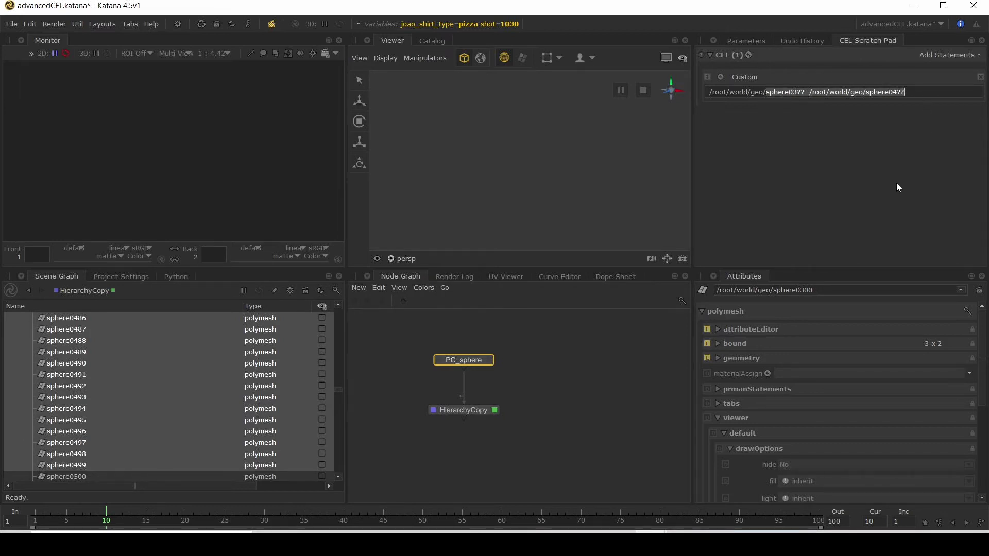
pyautogui.write('*')
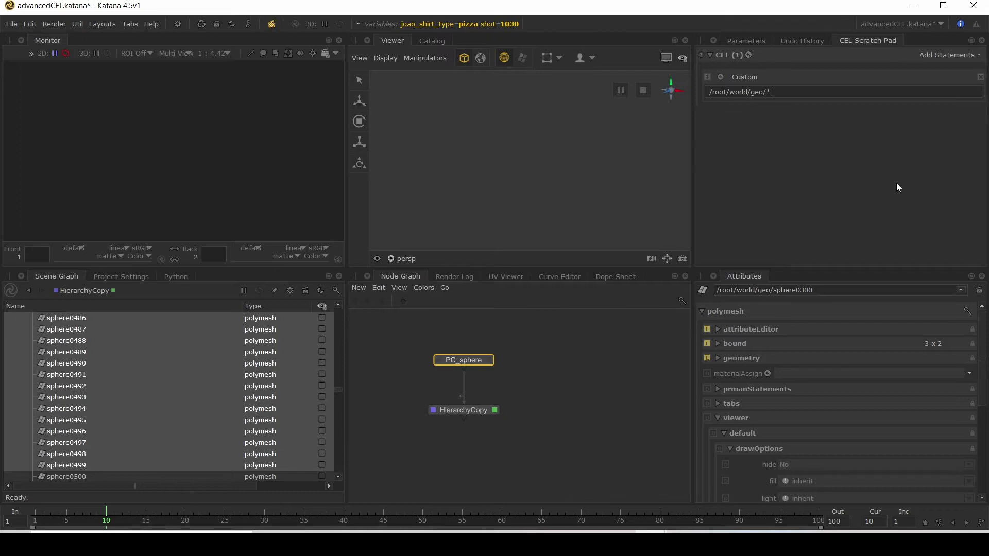
pyautogui.write('{')
pyautogui.write('@')
pyautogui.write('na')
pyautogui.write('me')
pyautogui.write(' ==')
pyautogui.write('~')
pyautogui.write('spher')
pyautogui.write('e')
pyautogui.write('0')
pyautogui.write('[')
pyautogui.write('3')
pyautogui.write('-')
pyautogui.write('8]')
pyautogui.write('"}')
pyautogui.click(721, 77)
# Step: View PrmanGlobalStatements in the Render Settings group to show the characters and Env_house
pyautogui.scroll(-5, 463, 375)
pyautogui.scroll(3, 405, 429)
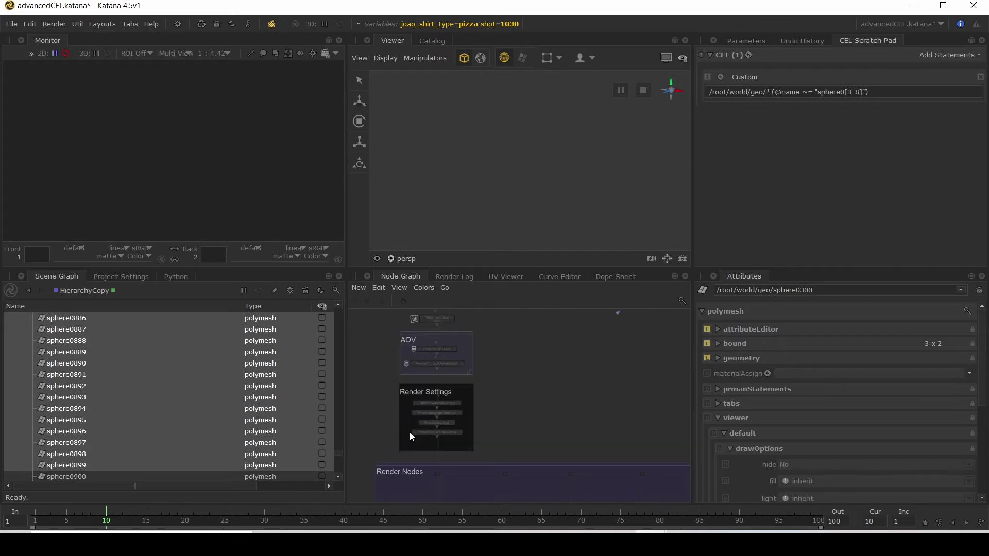
pyautogui.scroll(3, 411, 432)
pyautogui.click(413, 432)
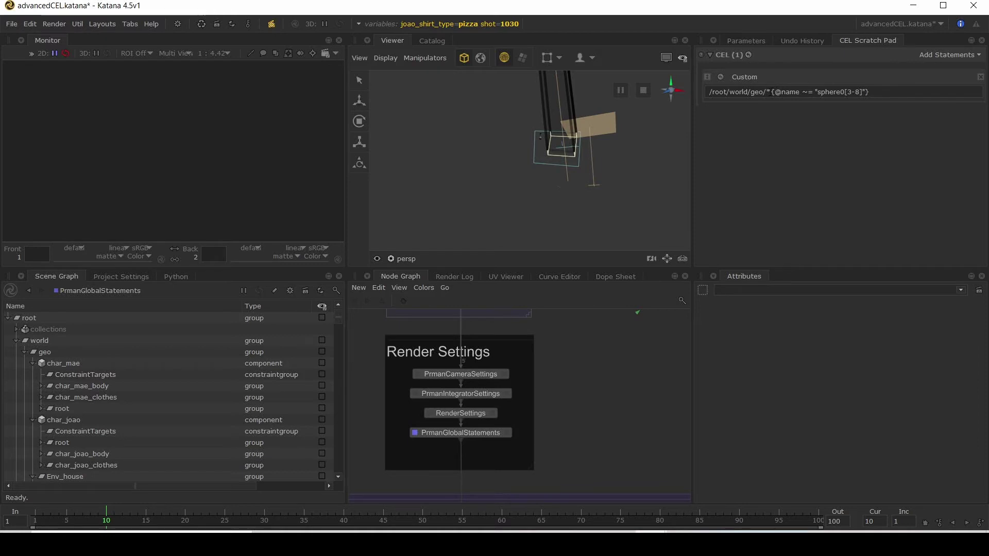
# Step: Change the statement to /root/world/geo//* and expand the entire scene graph from root
pyautogui.moveTo(766, 92); pyautogui.dragTo(959, 95)
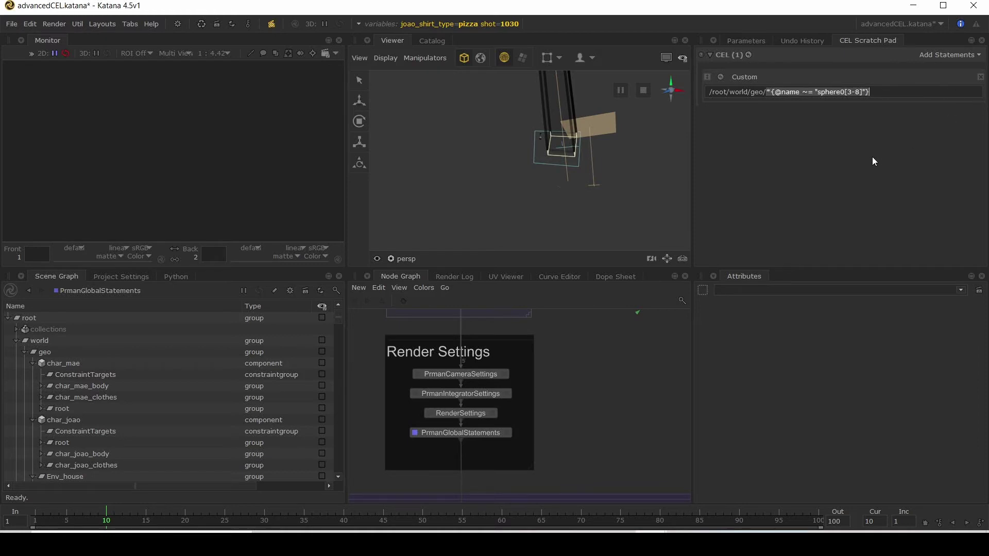
pyautogui.write('/*')
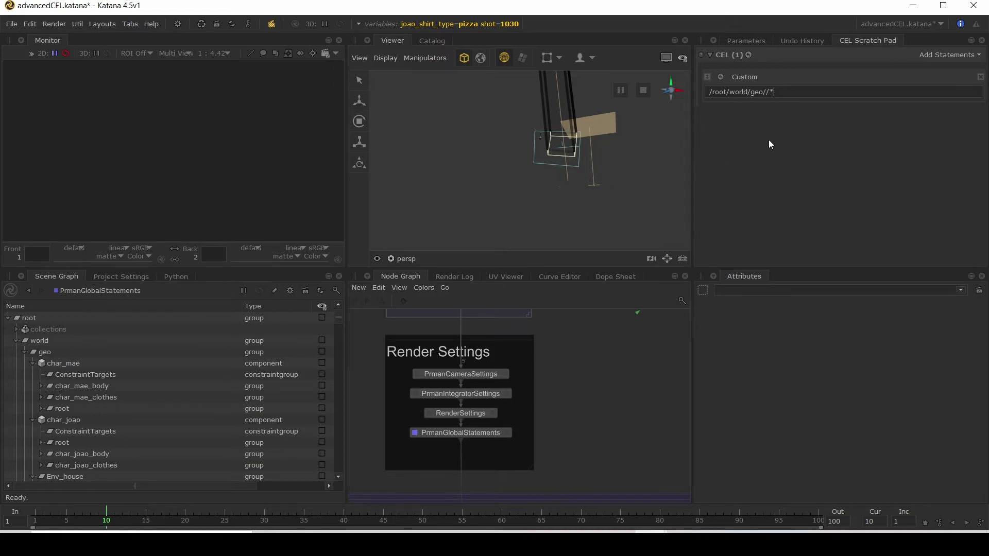
pyautogui.rightClick(33, 316)
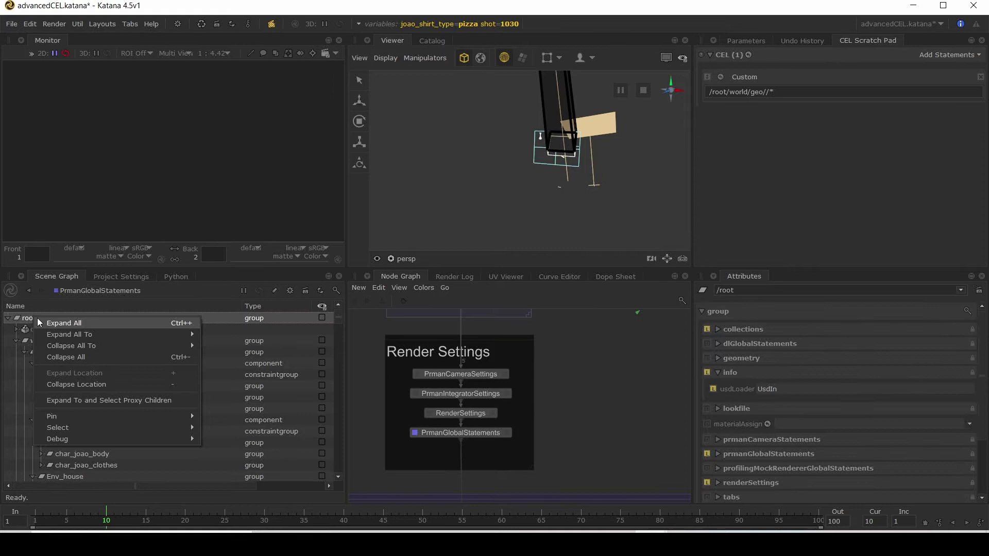
pyautogui.click(47, 323)
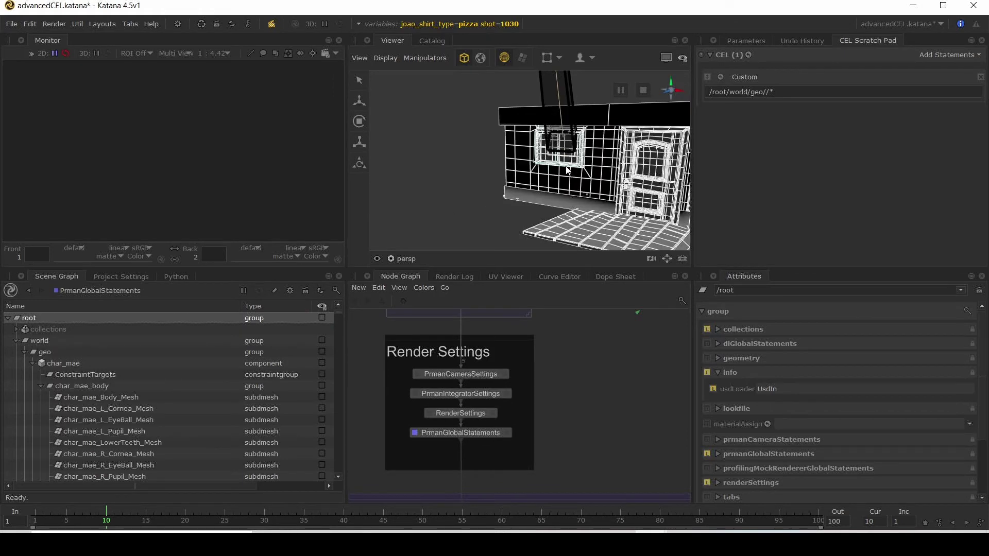
# Step: Orbit to the house front and append janela, giving /root/world/geo//*janela*
pyautogui.scroll(-3, 545, 174)
pyautogui.keyDown('alt'); pyautogui.moveTo(539, 175); pyautogui.dragTo(660, 175); pyautogui.keyUp('alt')
pyautogui.moveTo(491, 172)
pyautogui.keyDown('alt'); pyautogui.mouseDown()
pyautogui.moveTo(570, 173)
pyautogui.moveTo(481, 179)
pyautogui.mouseUp(); pyautogui.keyUp('alt')
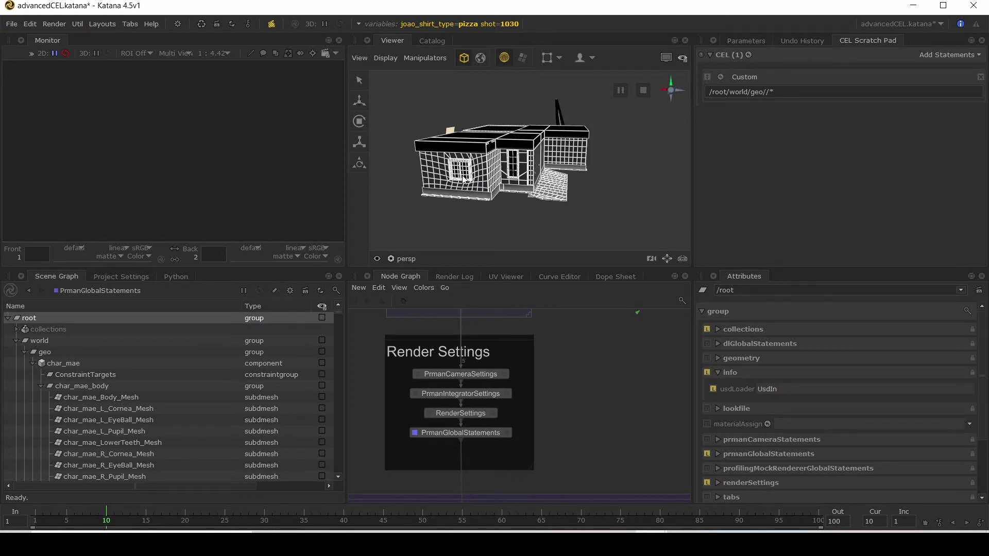
pyautogui.scroll(3, 469, 180)
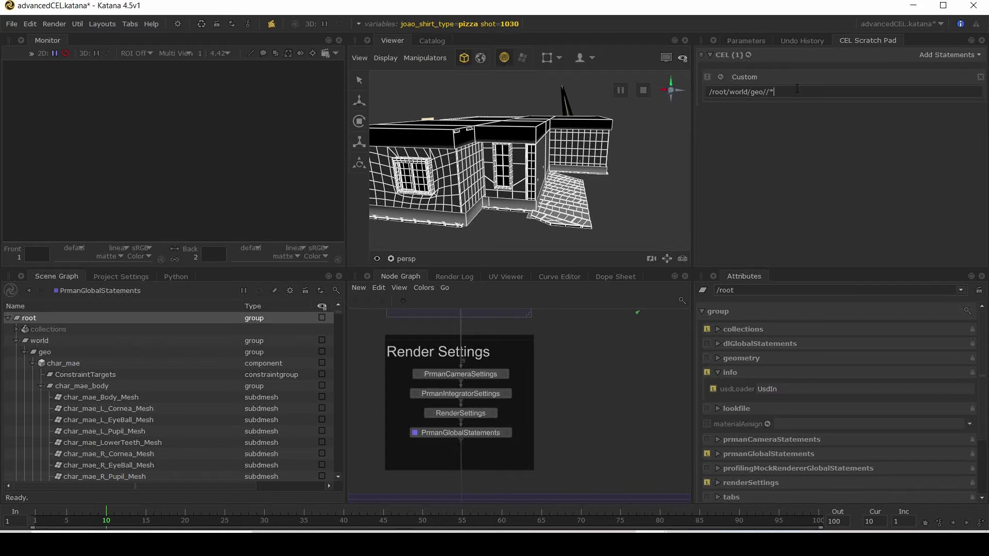
pyautogui.click(797, 91)
pyautogui.write('janela*')
# Step: Select all janela matches and inspect the wall containing the window
pyautogui.click(720, 78)
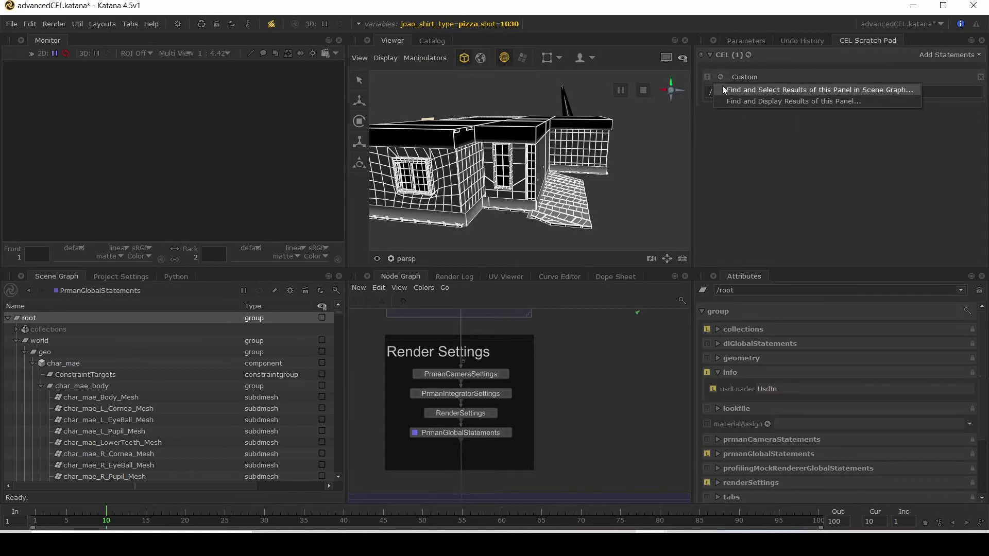
pyautogui.click(722, 85)
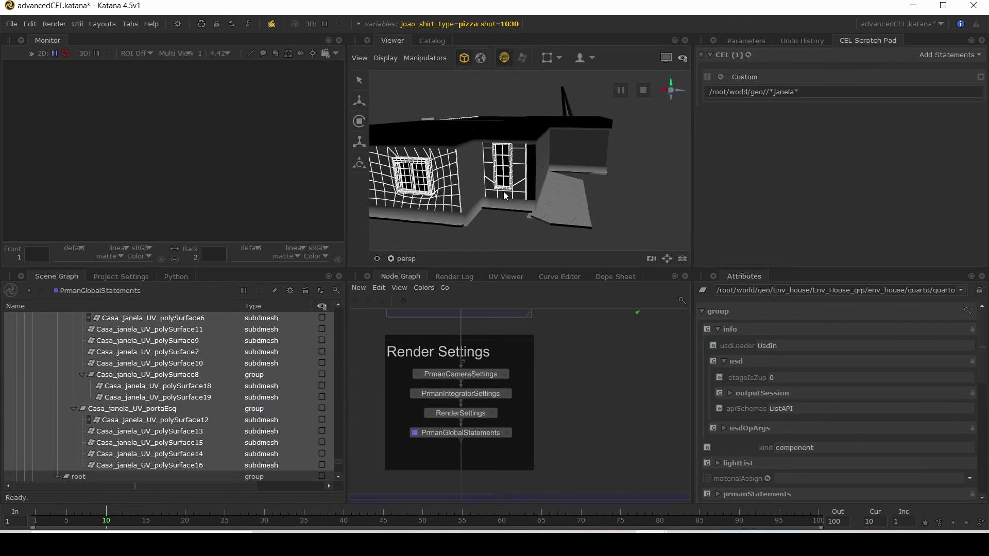
pyautogui.press('f')
pyautogui.moveTo(563, 190)
pyautogui.keyDown('alt'); pyautogui.mouseDown()
pyautogui.moveTo(502, 184)
pyautogui.moveTo(558, 185)
pyautogui.mouseUp(); pyautogui.keyUp('alt')
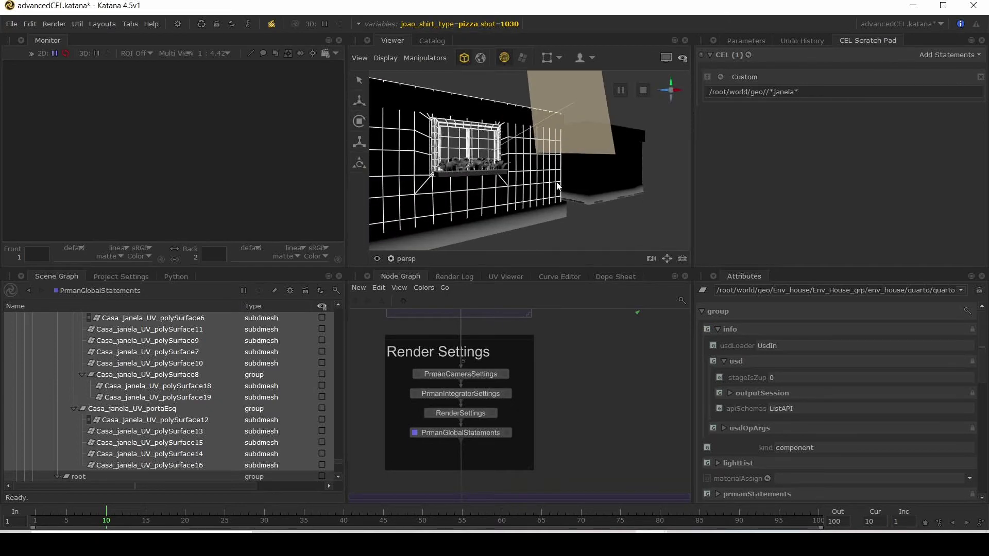
pyautogui.click(402, 214)
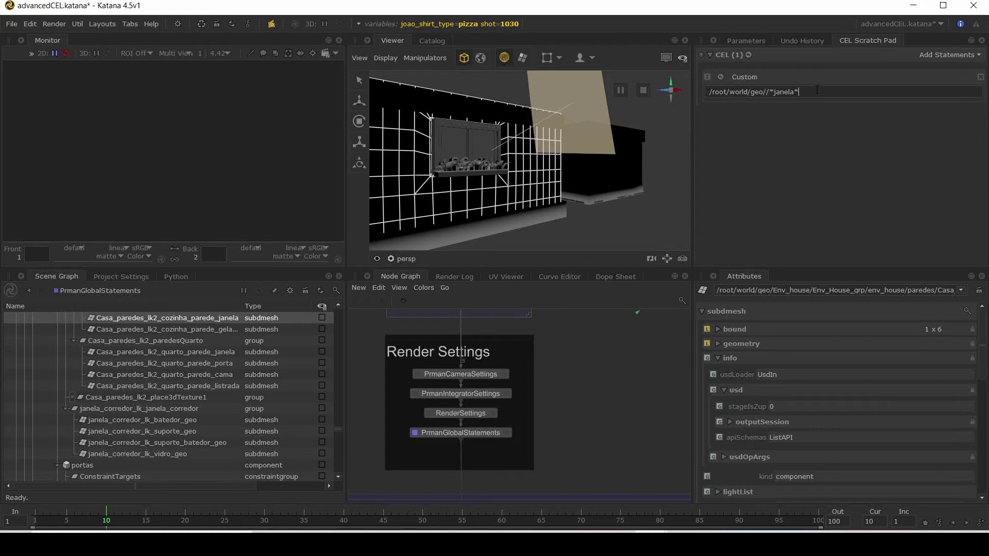
# Step: Append " - /root/world/geo//*parede*" to subtract wall locations from the janela matches
pyautogui.hotkey('ctrl', 'a')
pyautogui.hotkey('ctrl', 'c')
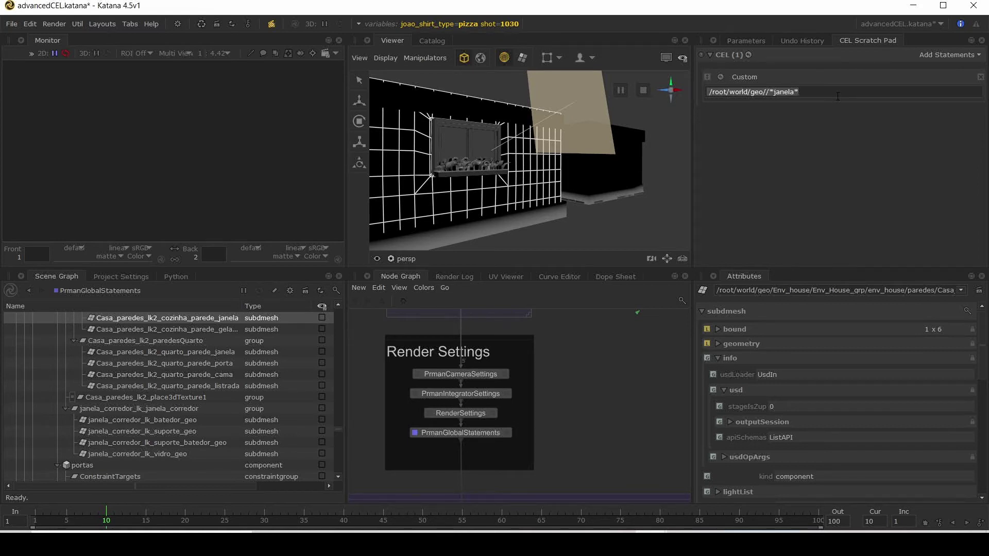
pyautogui.click(834, 94)
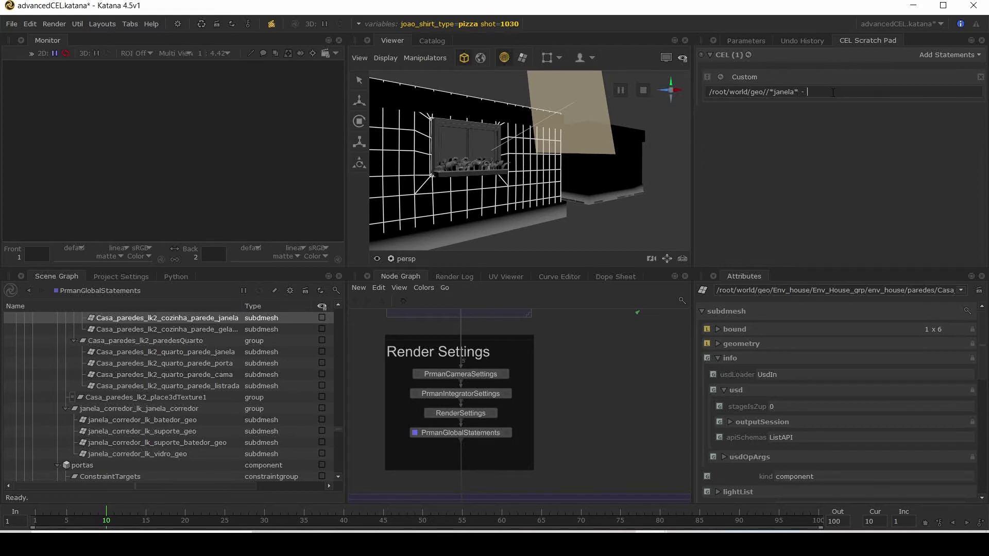
pyautogui.write('-')
pyautogui.hotkey('ctrl', 'v')
pyautogui.press('BackSpace')
pyautogui.press('BackSpace')
pyautogui.press('BackSpace')
pyautogui.press('BackSpace')
pyautogui.press('BackSpace')
pyautogui.press('BackSpace')
pyautogui.write('parede')
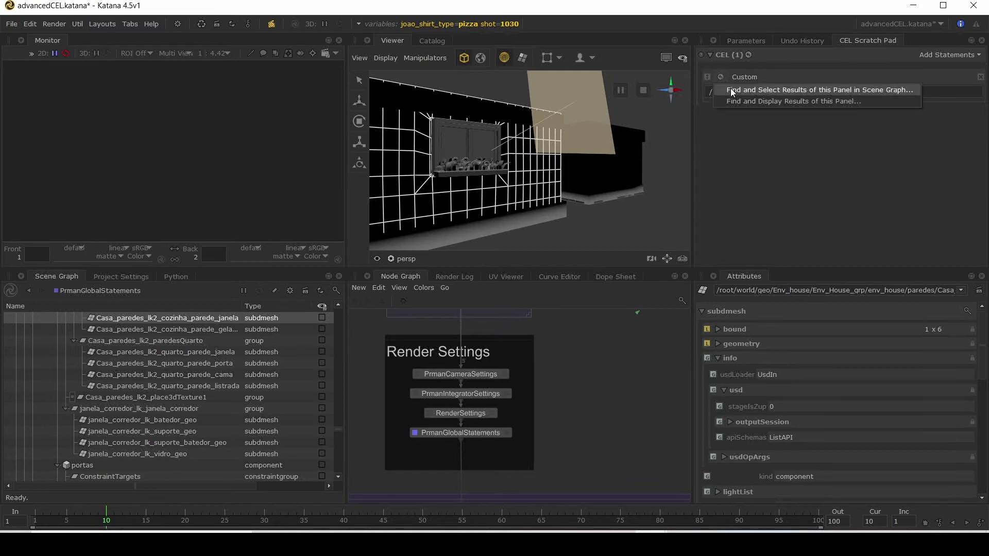
# Step: Select the statement's matches, frame the house, and pick flower planes in the window plant box
pyautogui.click(732, 89)
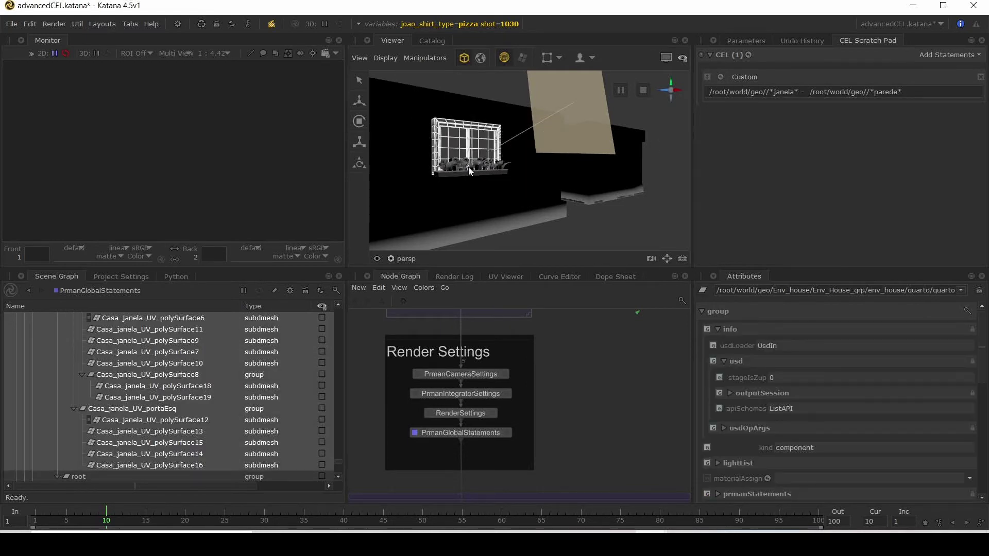
pyautogui.press('a')
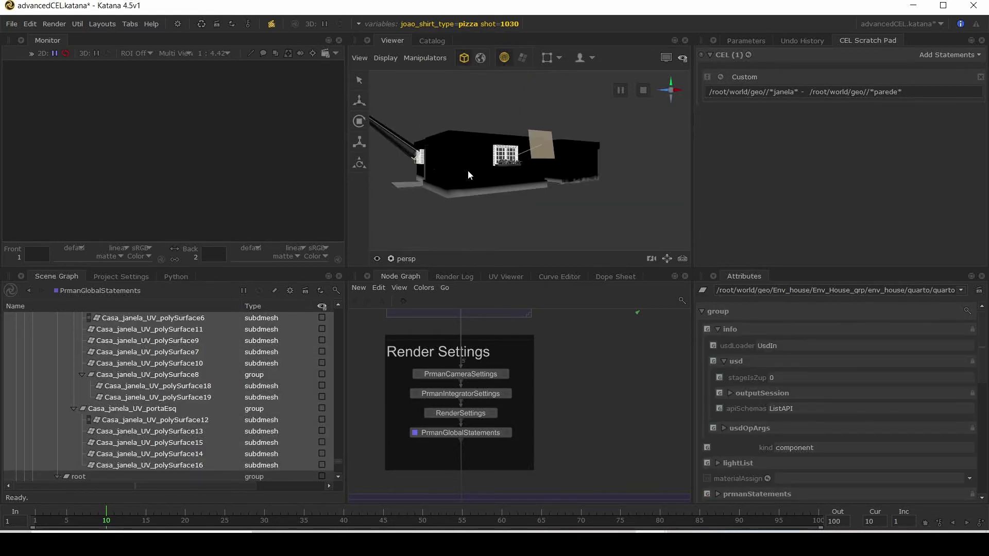
pyautogui.keyDown('alt'); pyautogui.moveTo(467, 171); pyautogui.dragTo(521, 169); pyautogui.keyUp('alt')
pyautogui.scroll(5, 522, 172)
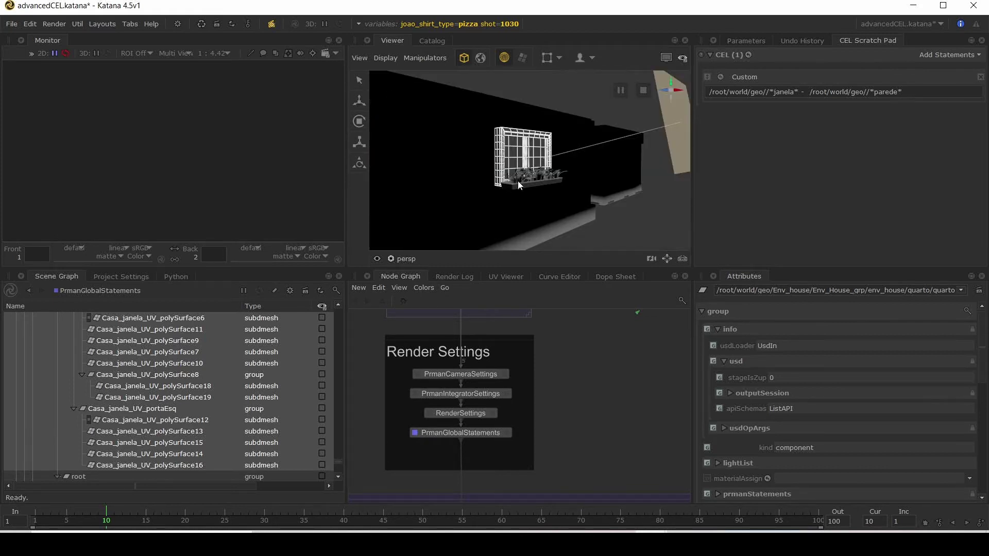
pyautogui.click(522, 182)
pyautogui.click(526, 178)
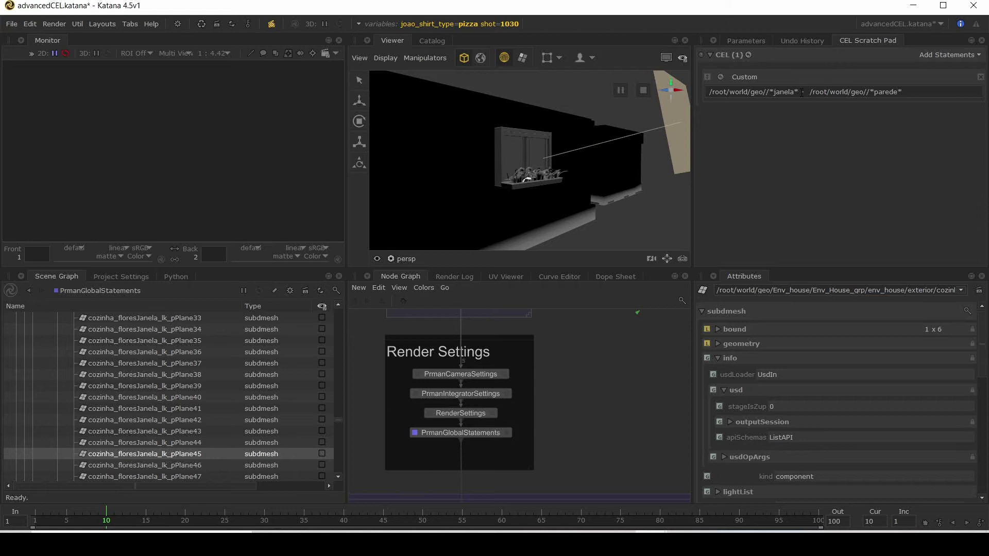
# Step: Add a /root/world/geo//*Janela* pattern after the lowercase *janela* pattern
pyautogui.moveTo(801, 93); pyautogui.dragTo(684, 94)
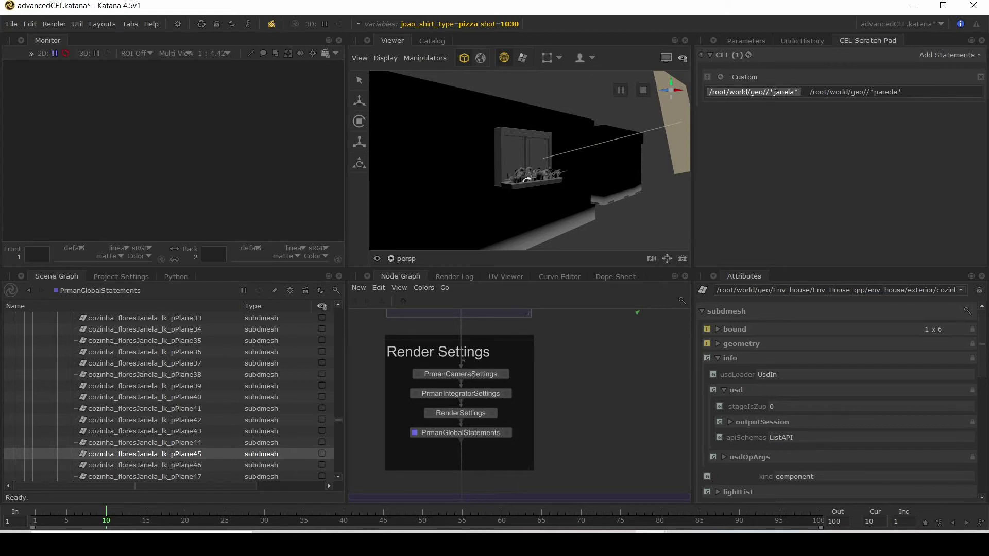
pyautogui.hotkey('ctrl', 'c')
pyautogui.press('Right')
pyautogui.hotkey('ctrl', 'v')
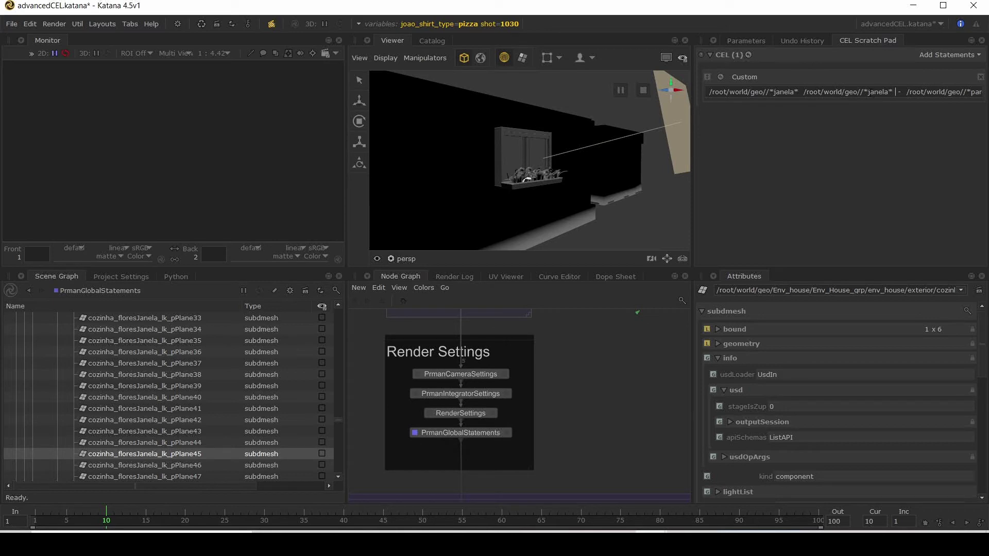
pyautogui.press('Delete')
pyautogui.write('J')
# Step: Select the statement's matches and frame the selected window in the viewer
pyautogui.click(722, 78)
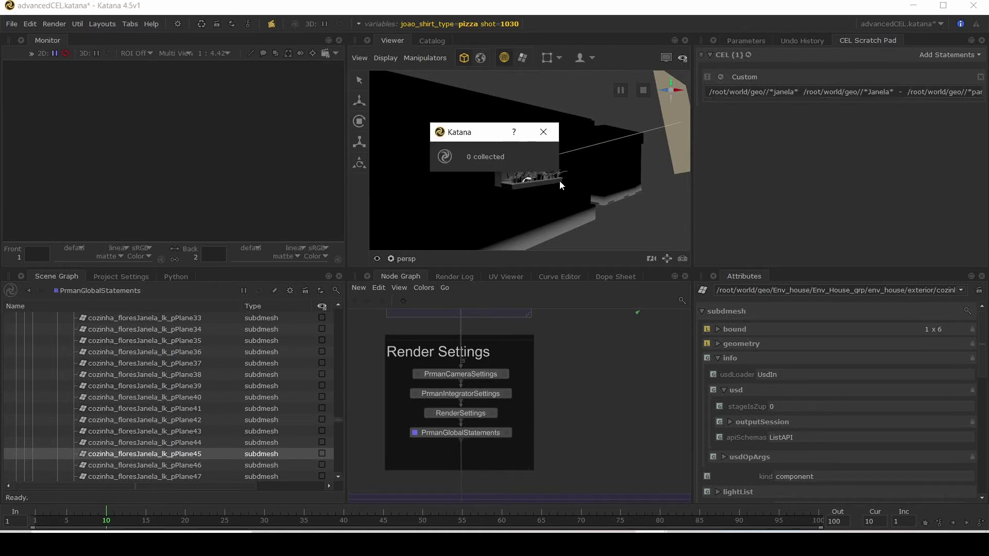
pyautogui.scroll(-6, 493, 181)
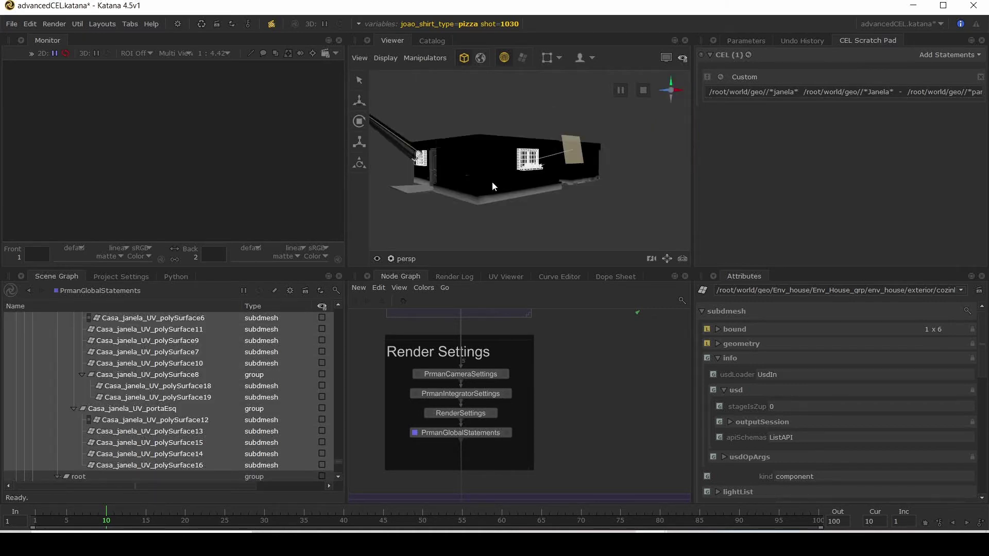
pyautogui.moveTo(493, 186)
pyautogui.keyDown('alt'); pyautogui.mouseDown()
pyautogui.moveTo(672, 185)
pyautogui.moveTo(534, 196)
pyautogui.moveTo(483, 181)
pyautogui.mouseUp(); pyautogui.keyUp('alt')
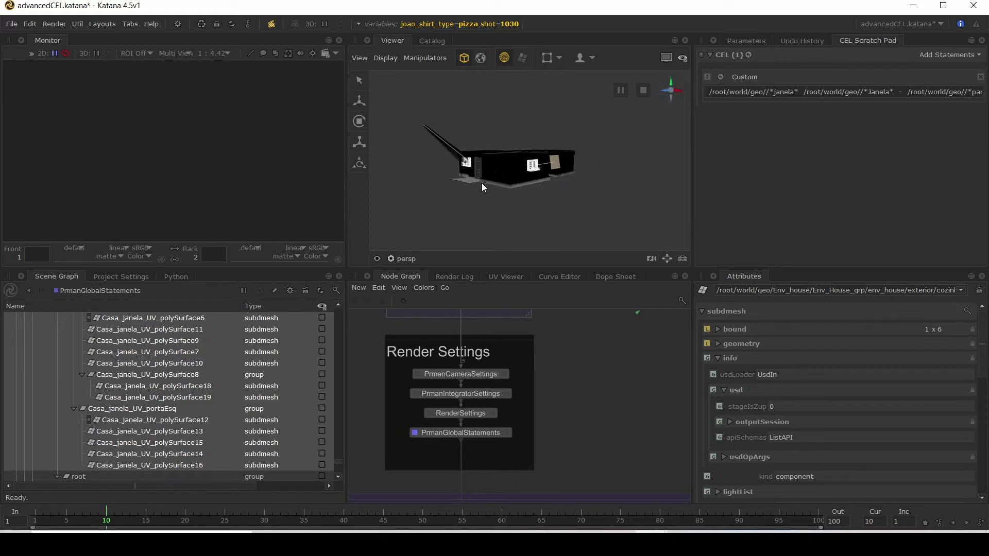
pyautogui.press('f')
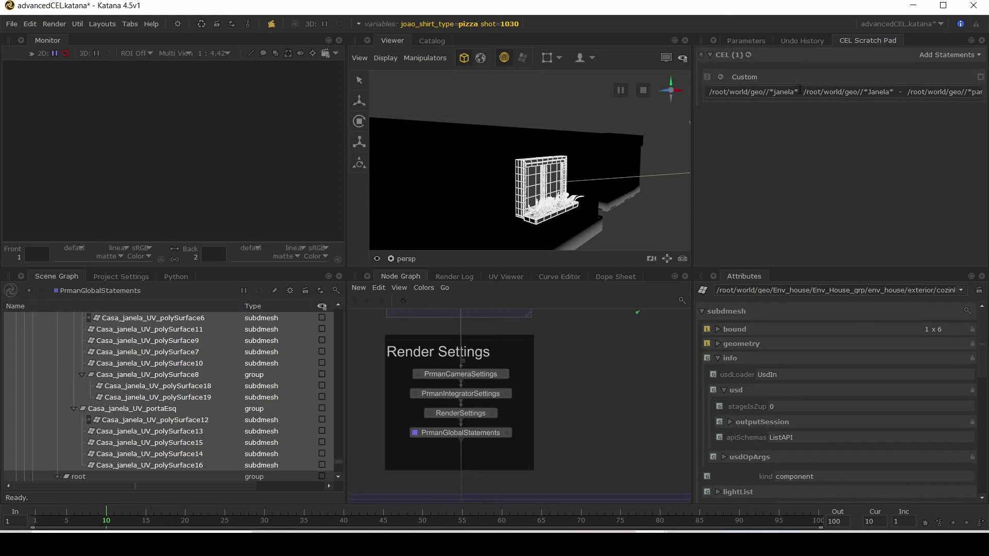
# Step: Insert /root/world/geo//*vidro* and /root/world/geo//*Vidro* patterns into the statement
pyautogui.moveTo(799, 91); pyautogui.dragTo(699, 89)
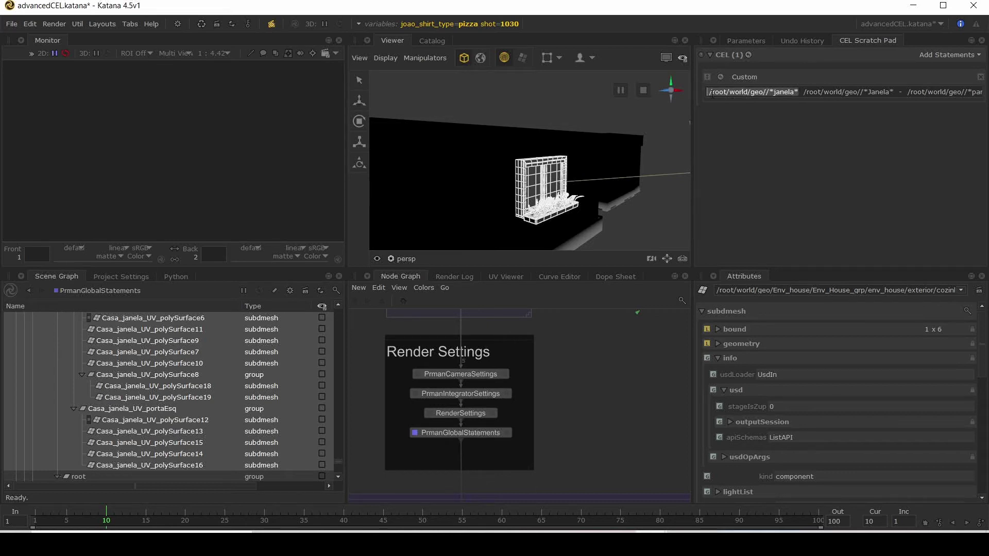
pyautogui.click(770, 122)
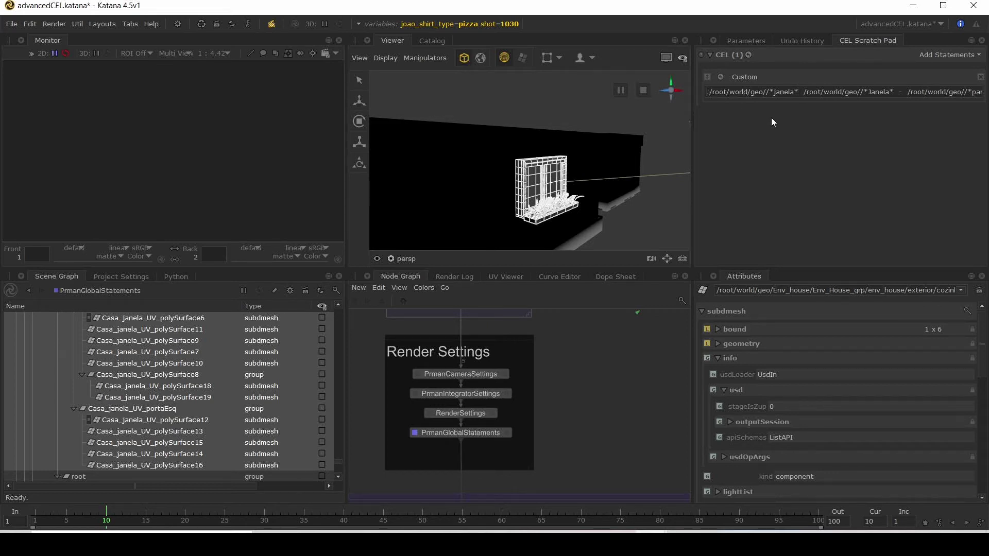
pyautogui.hotkey('ctrl', 'v')
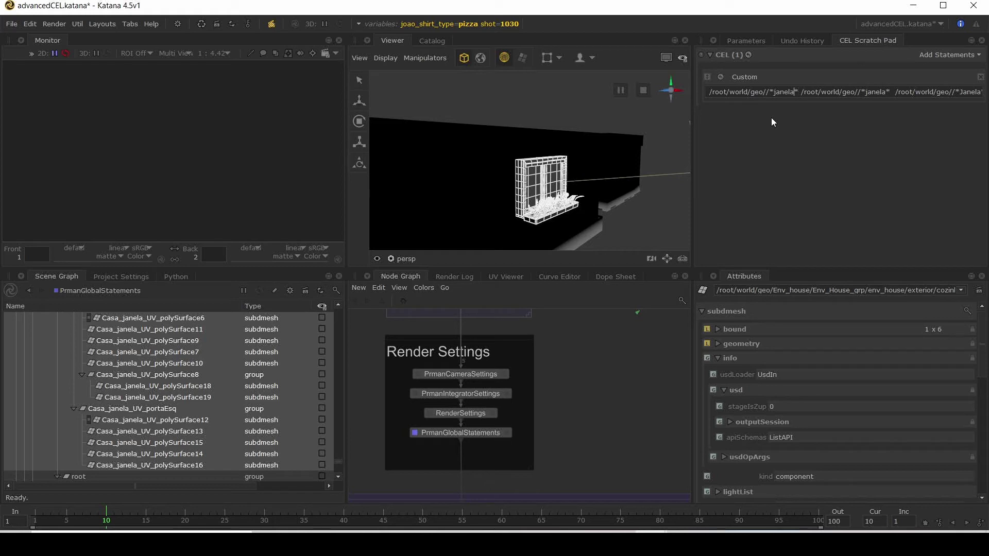
pyautogui.press('BackSpace')
pyautogui.press('BackSpace')
pyautogui.press('BackSpace')
pyautogui.press('BackSpace')
pyautogui.press('BackSpace')
pyautogui.press('BackSpace')
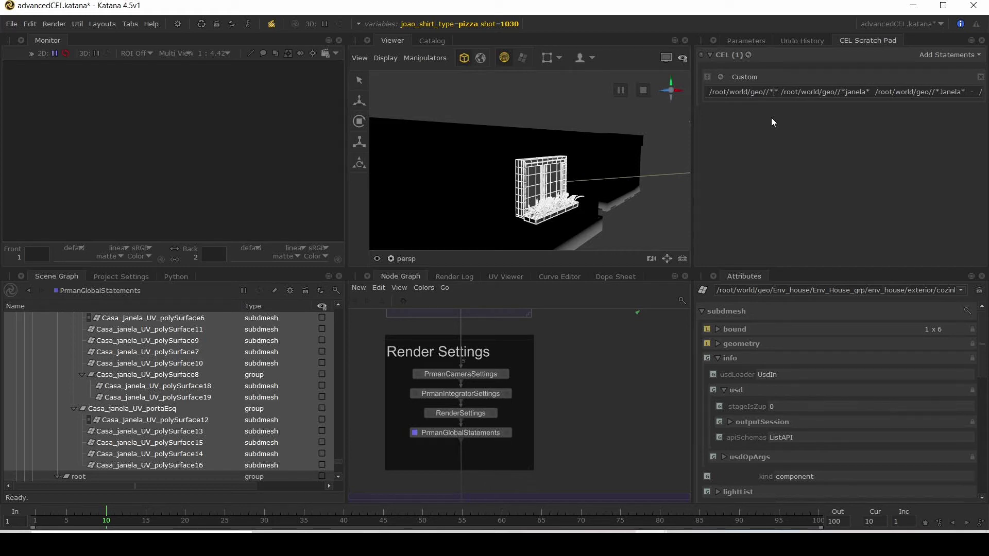
pyautogui.write('vidro')
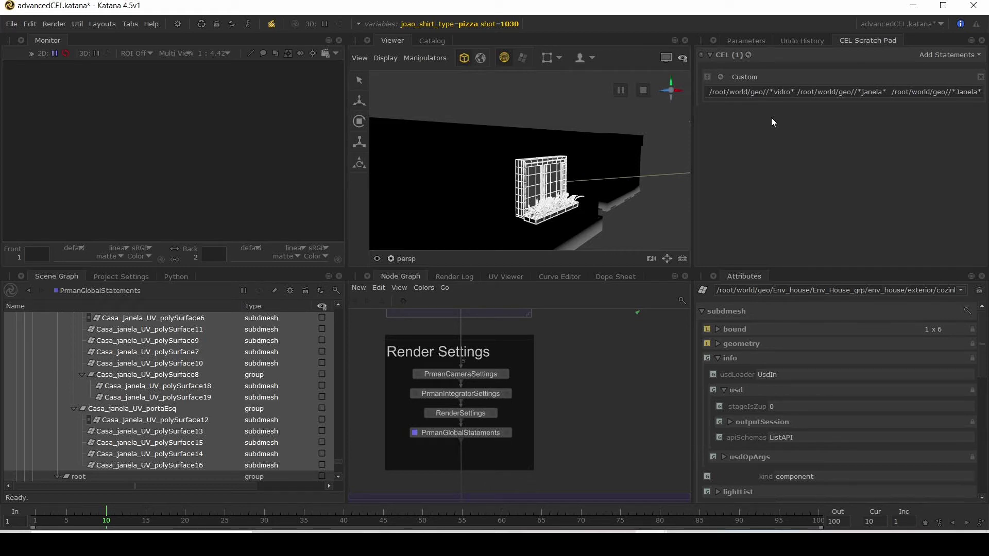
pyautogui.hotkey('ctrl', 'v')
pyautogui.hotkey('ctrl', 'shift', 'Left')
pyautogui.press('Left')
pyautogui.hotkey('ctrl', 'v')
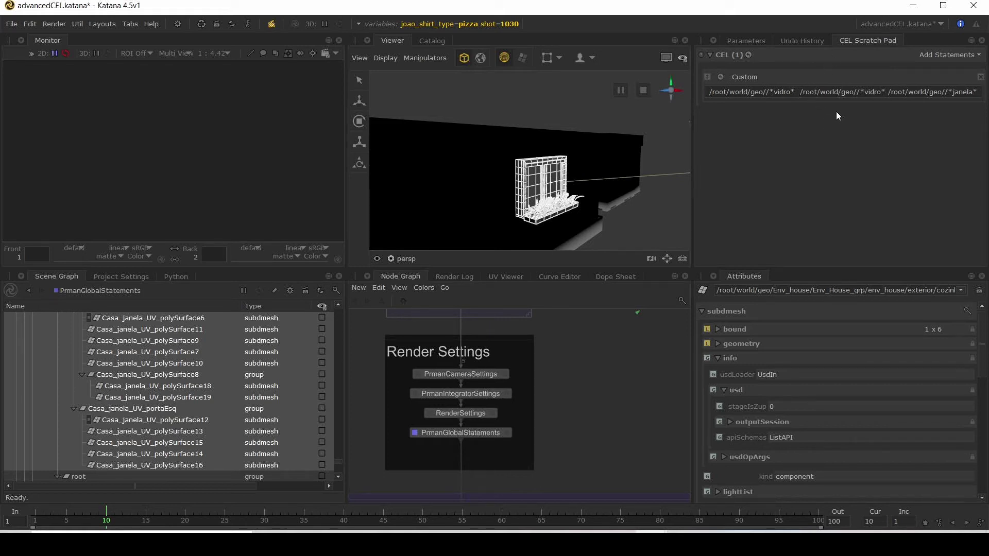
pyautogui.press('Left')
pyautogui.press('Left')
pyautogui.press('Left')
pyautogui.press('BackSpace')
pyautogui.write('V')
# Step: Add a /root/world/geo//*glass* pattern and tidy the spacing between patterns
pyautogui.press('Right')
pyautogui.press('Right')
pyautogui.press('Right')
pyautogui.hotkey('ctrl', 'v')
pyautogui.press('BackSpace')
pyautogui.press('BackSpace')
pyautogui.press('BackSpace')
pyautogui.press('BackSpace')
pyautogui.press('BackSpace')
pyautogui.write('glasse')
pyautogui.press('BackSpace')
pyautogui.hotkey('shift', 'Left')
pyautogui.hotkey('shift', 'Left')
pyautogui.hotkey('shift', 'Left')
pyautogui.hotkey('shift', 'Left')
pyautogui.hotkey('shift', 'Left')
pyautogui.hotkey('shift', 'Left')
pyautogui.hotkey('shift', 'Left')
pyautogui.hotkey('shift', 'Left')
pyautogui.hotkey('shift', 'Left')
pyautogui.hotkey('shift', 'Left')
pyautogui.hotkey('shift', 'Left')
pyautogui.hotkey('shift', 'Left')
pyautogui.hotkey('shift', 'Left')
pyautogui.hotkey('shift', 'Left')
pyautogui.hotkey('shift', 'Left')
pyautogui.hotkey('shift', 'Left')
pyautogui.hotkey('shift', 'Left')
pyautogui.hotkey('shift', 'Left')
pyautogui.hotkey('shift', 'Left')
pyautogui.hotkey('shift', 'Left')
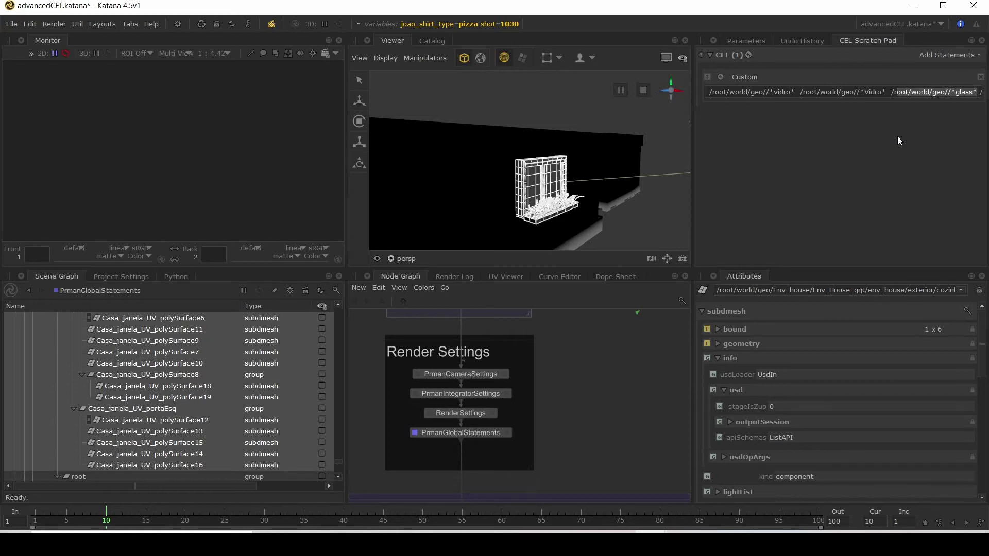
pyautogui.hotkey('shift', 'Left')
pyautogui.hotkey('shift', 'Left')
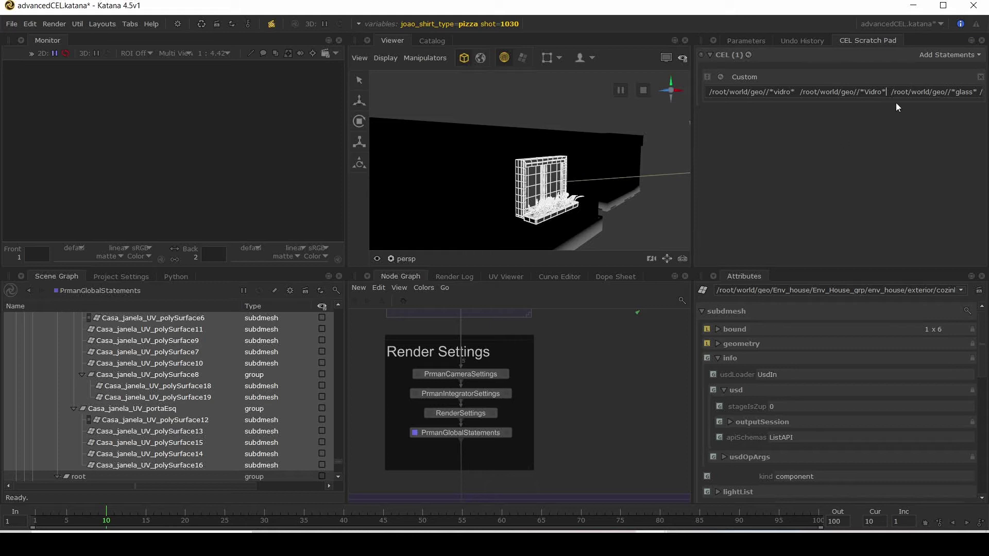
pyautogui.press('Delete')
pyautogui.hotkey('ctrl', 'Right')
pyautogui.press('Delete')
# Step: Capitalise the pattern to *Glass* and select the statement's matches
pyautogui.write('G')
pyautogui.click(721, 77)
pyautogui.click(727, 85)
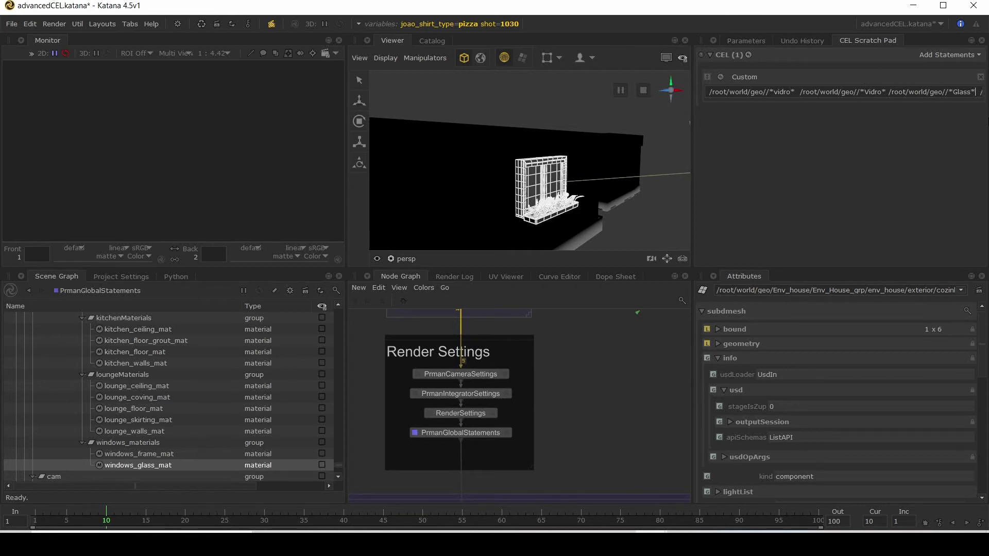
pyautogui.write('{@t')
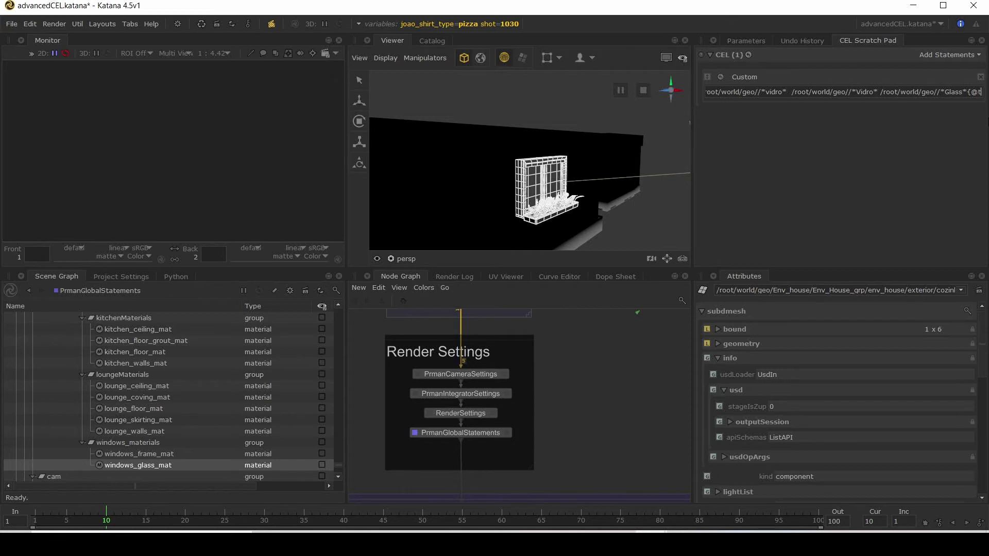
pyautogui.write('ype ')
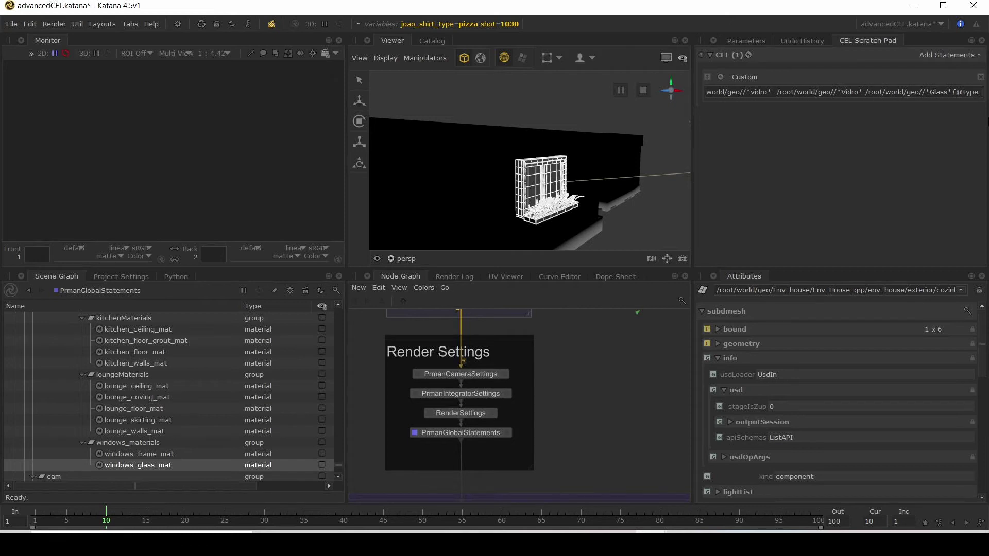
pyautogui.write('!=')
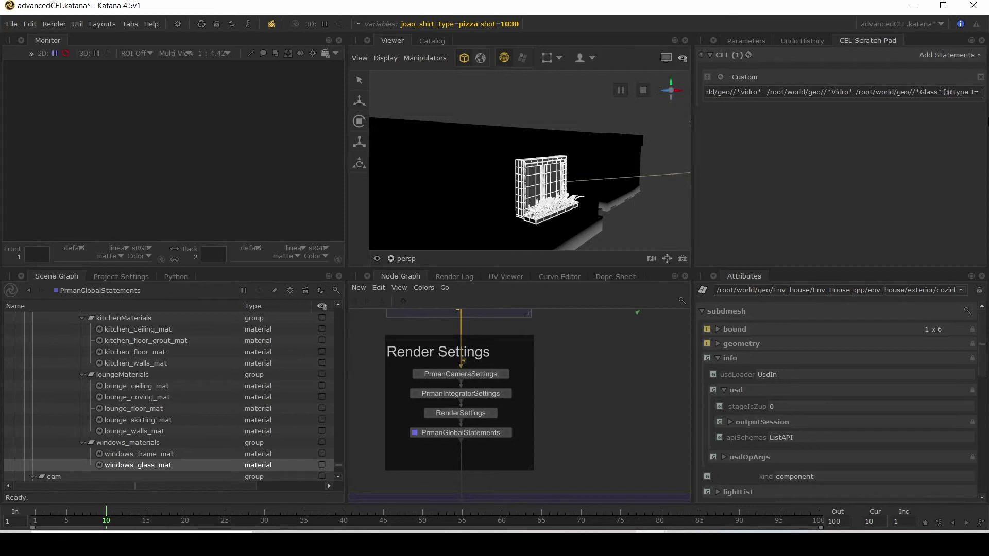
pyautogui.write(' "mate')
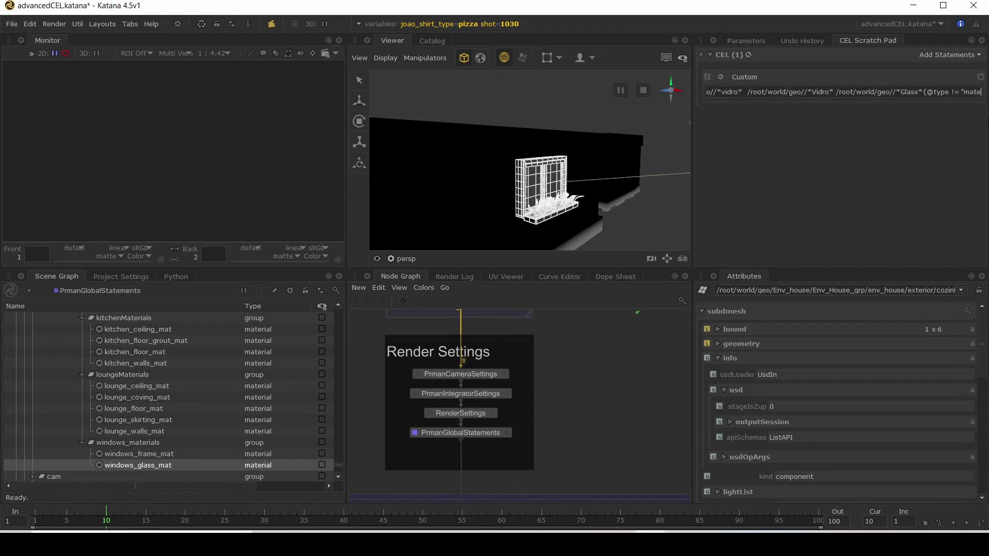
pyautogui.write('r')
pyautogui.write('ial"}')
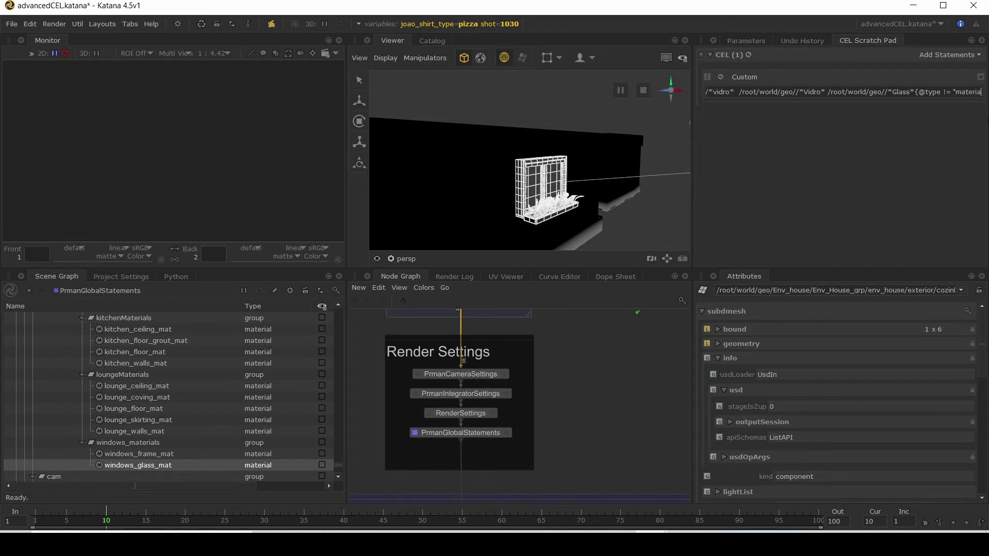
pyautogui.hotkey('shift', 'Left')
pyautogui.hotkey('shift', 'Left')
pyautogui.hotkey('shift', 'Left')
pyautogui.hotkey('shift', 'Left')
pyautogui.hotkey('shift', 'Left')
pyautogui.hotkey('shift', 'Left')
pyautogui.hotkey('shift', 'Left')
pyautogui.hotkey('shift', 'Left')
pyautogui.hotkey('shift', 'Left')
pyautogui.hotkey('shift', 'Left')
pyautogui.hotkey('shift', 'Left')
pyautogui.hotkey('shift', 'Left')
pyautogui.hotkey('shift', 'Left')
pyautogui.hotkey('shift', 'Left')
pyautogui.hotkey('shift', 'Left')
pyautogui.hotkey('shift', 'Left')
pyautogui.hotkey('shift', 'Left')
pyautogui.hotkey('shift', 'Left')
pyautogui.hotkey('shift', 'Left')
pyautogui.hotkey('shift', 'Left')
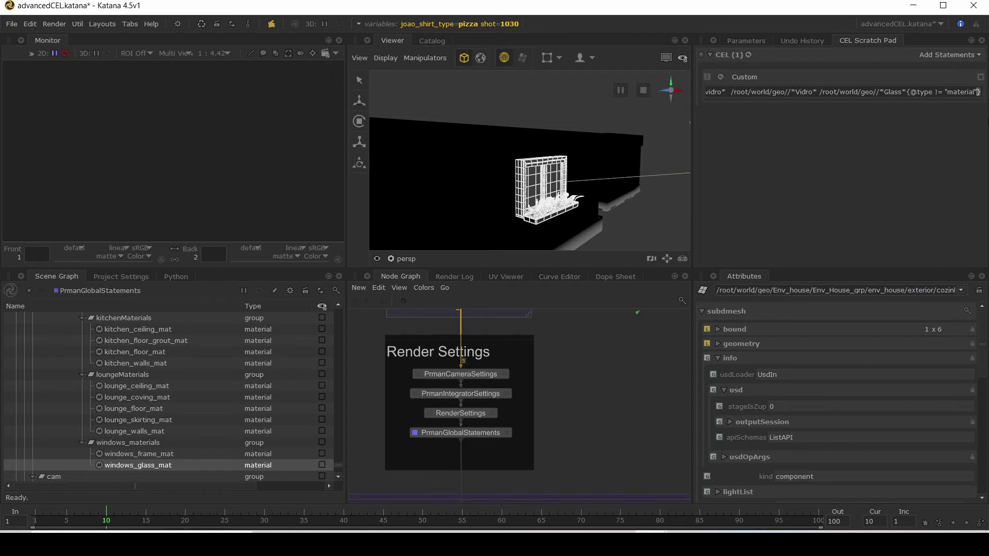
pyautogui.hotkey('shift', 'Right')
pyautogui.hotkey('ctrl', 'c')
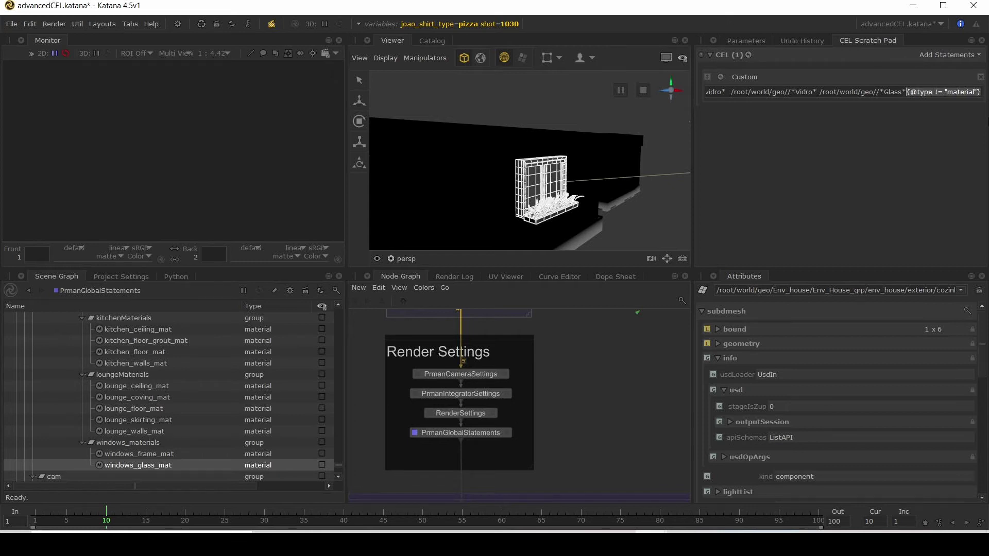
pyautogui.click(803, 120)
pyautogui.press('space')
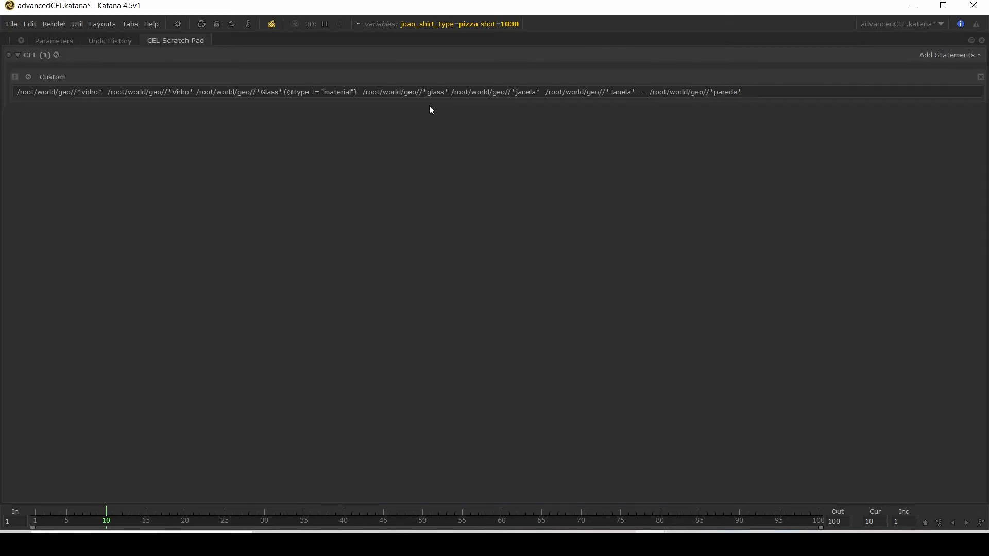
pyautogui.hotkey('ctrl', 'v')
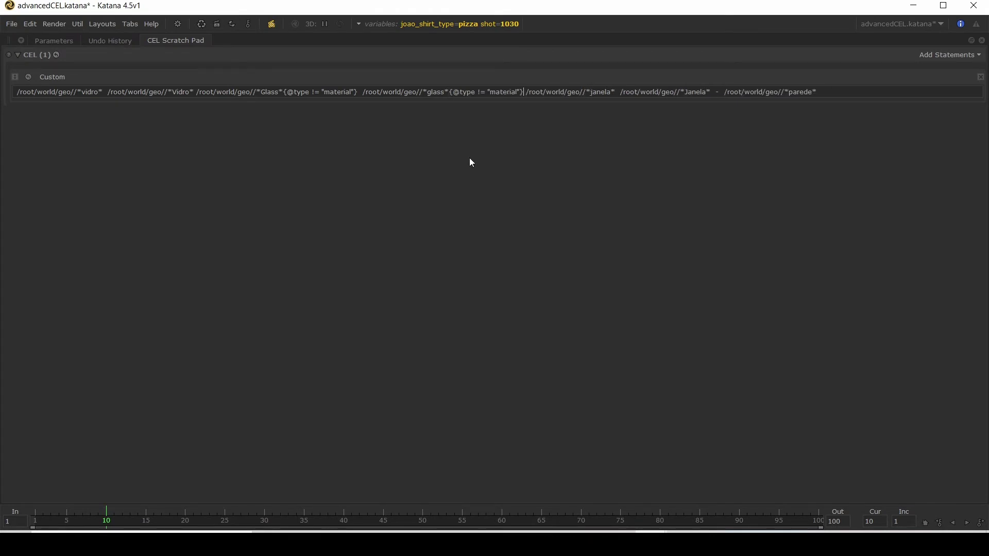
pyautogui.press('space')
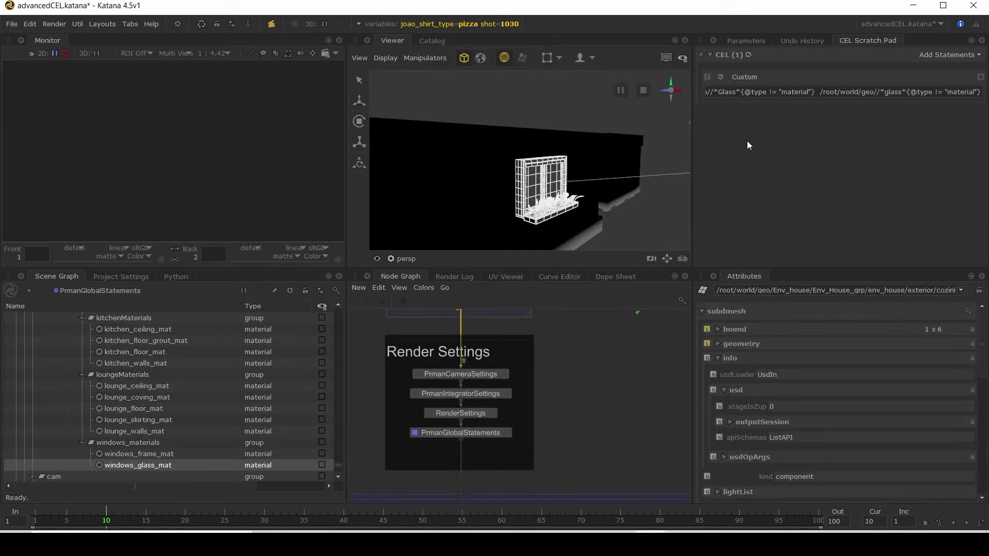
# Step: Select the statement's matches and frame the picture frame's glass object
pyautogui.click(720, 78)
pyautogui.click(512, 165)
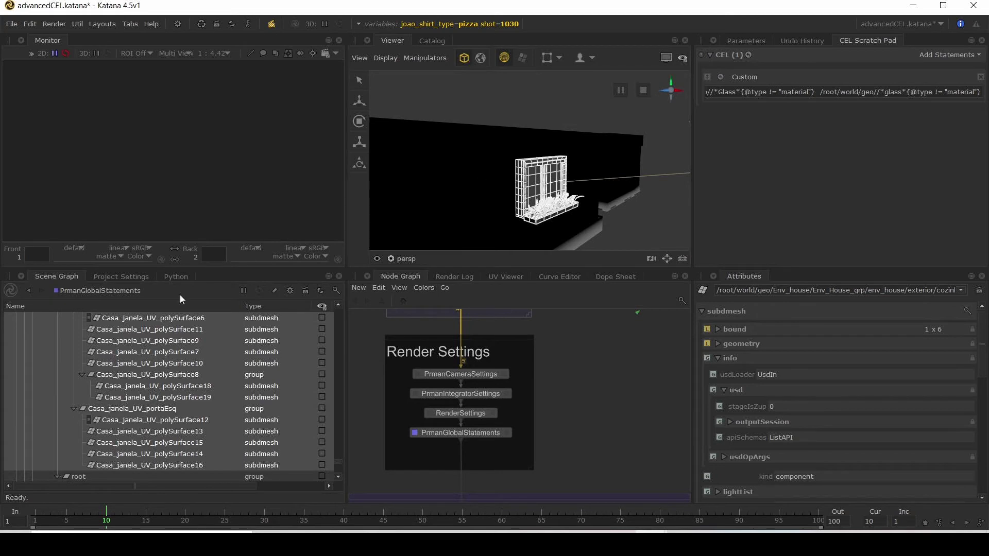
pyautogui.scroll(5, 500, 189)
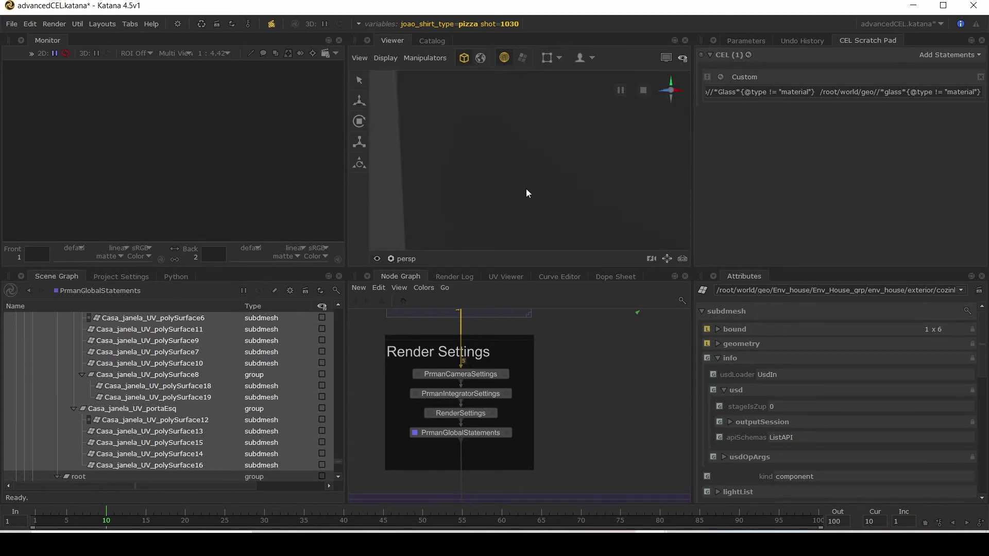
pyautogui.scroll(-8, 526, 188)
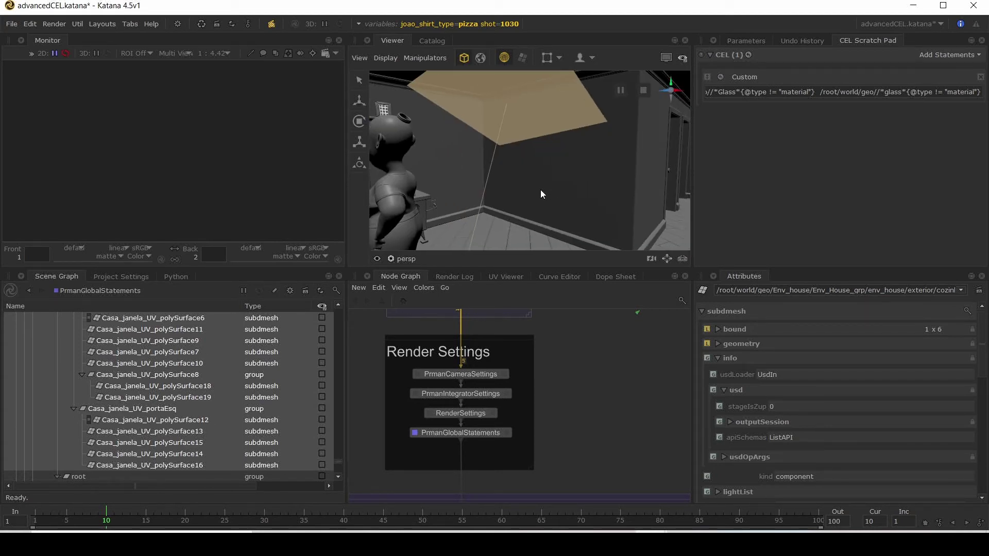
pyautogui.click(384, 109)
pyautogui.press('f')
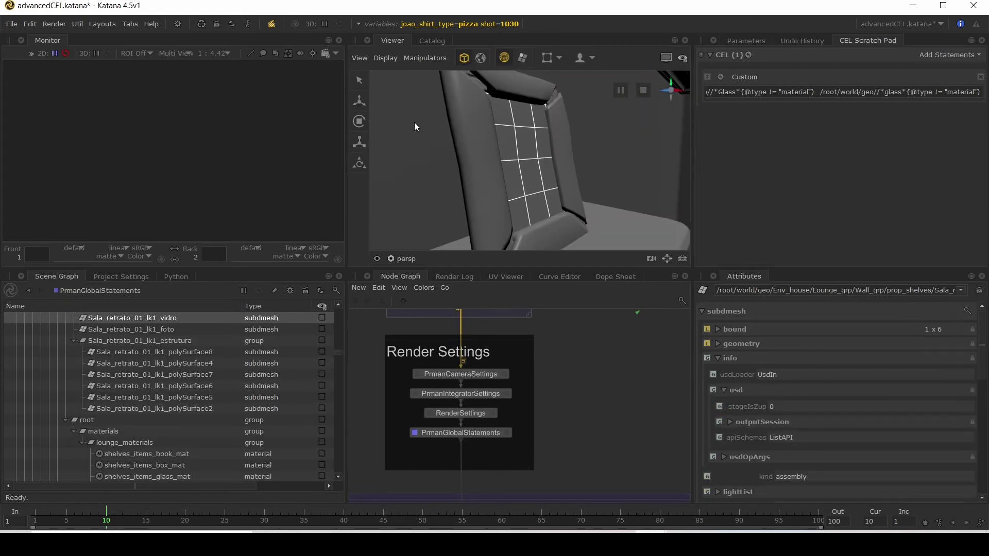
pyautogui.scroll(-10, 414, 122)
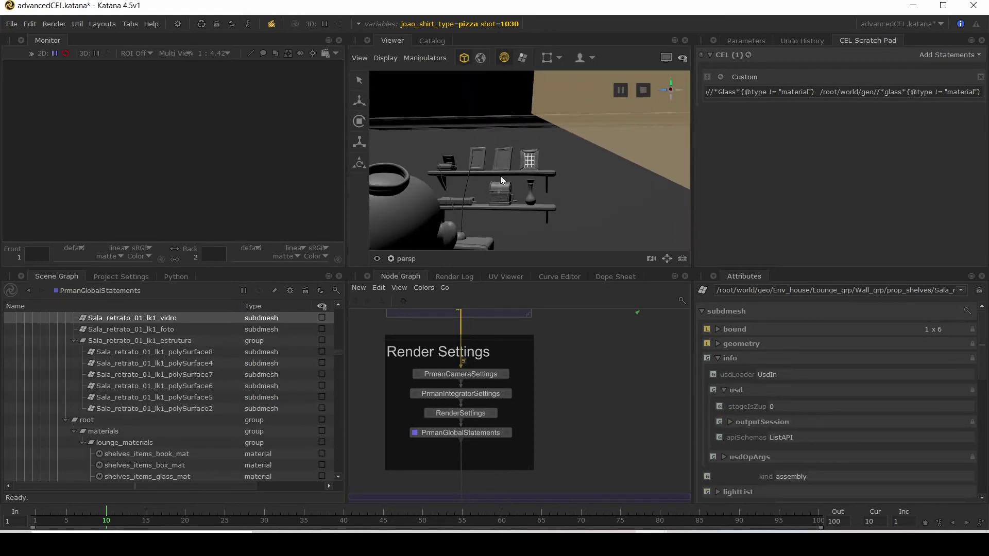
pyautogui.keyDown('alt'); pyautogui.moveTo(500, 176); pyautogui.dragTo(525, 170); pyautogui.keyUp('alt')
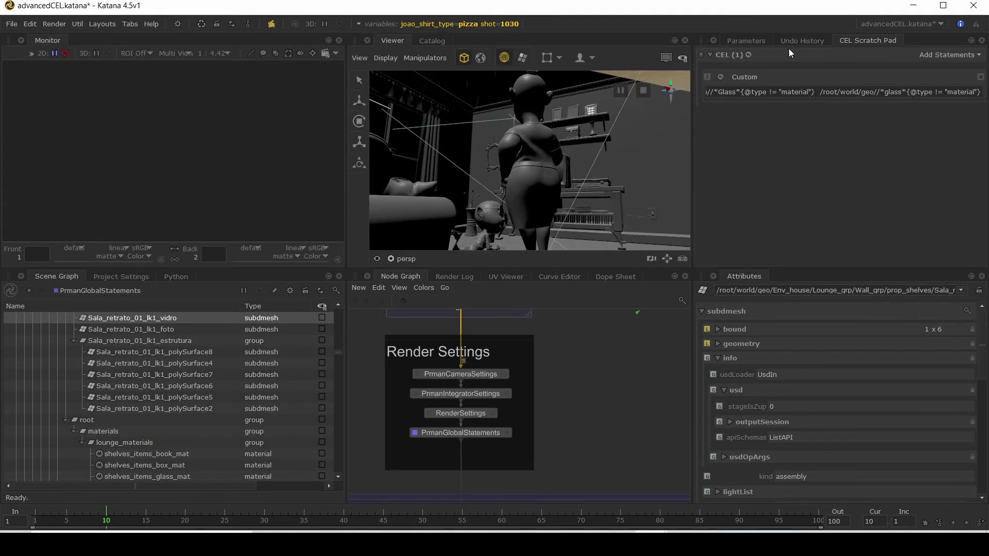
# Step: Reselect the matches and inspect char_joao_GlassesLens_Mesh on the boy's glasses in Attributes
pyautogui.click(719, 77)
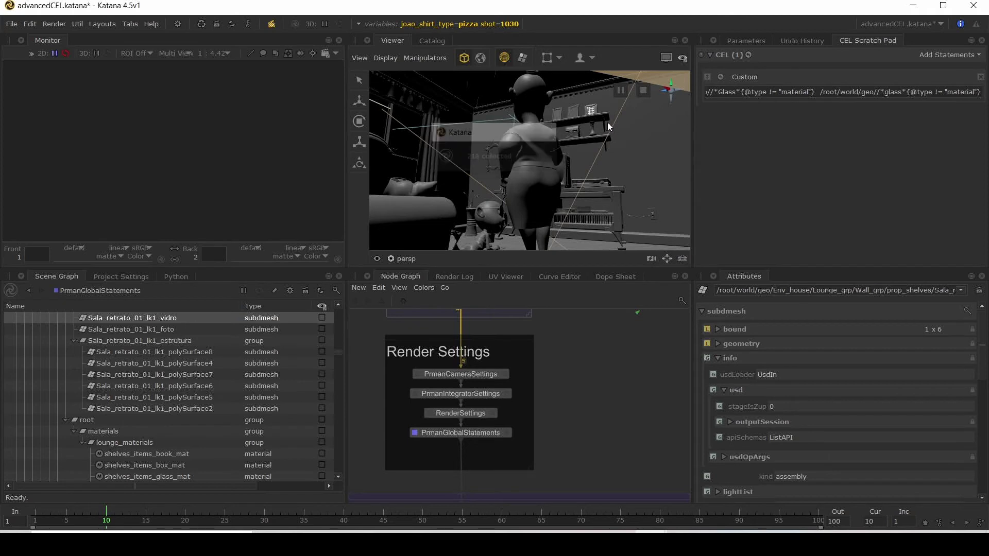
pyautogui.click(495, 216)
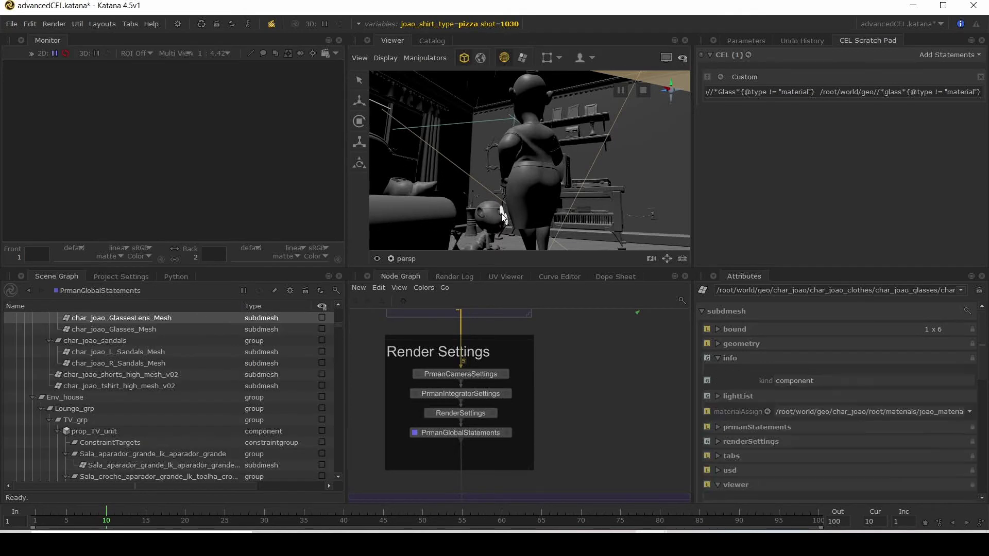
pyautogui.scroll(3, 112, 381)
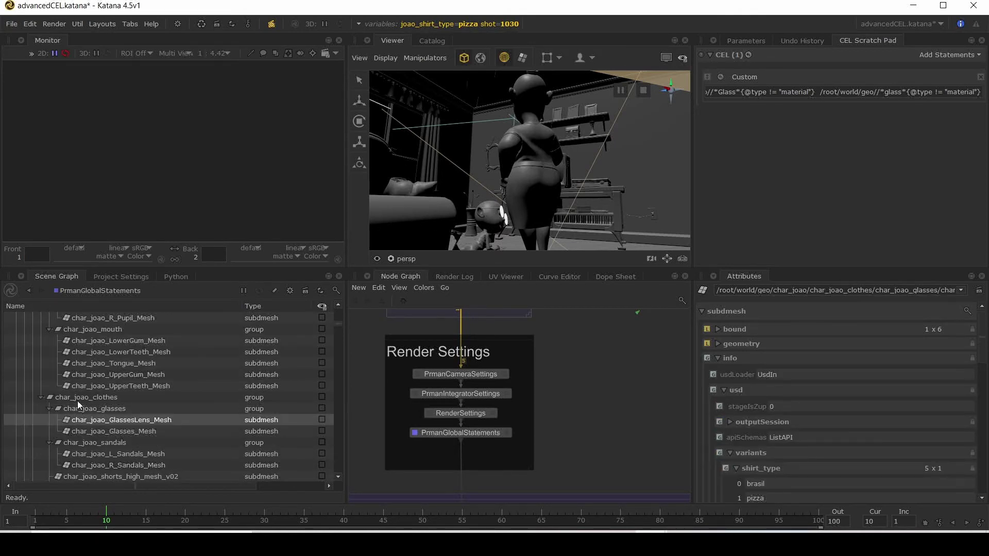
pyautogui.click(105, 409)
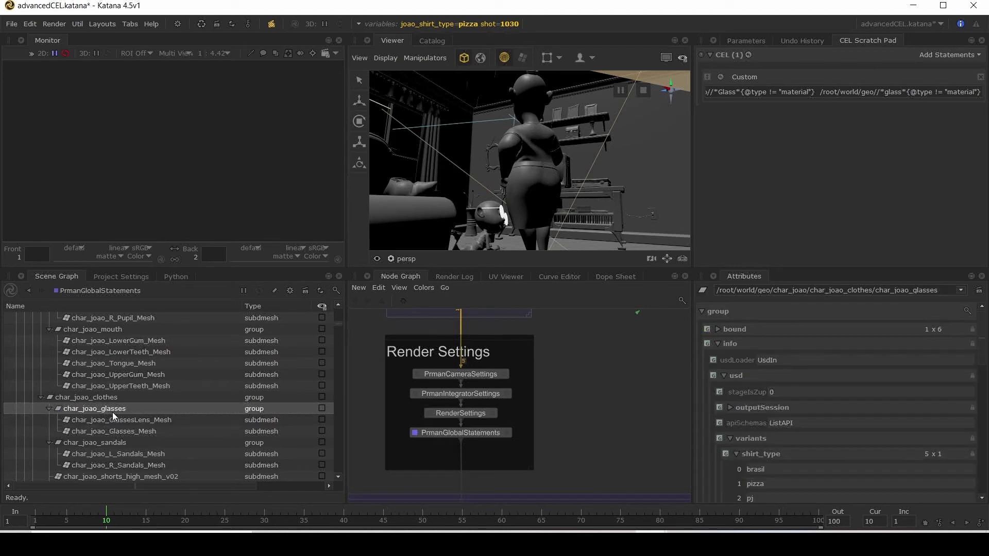
pyautogui.click(116, 421)
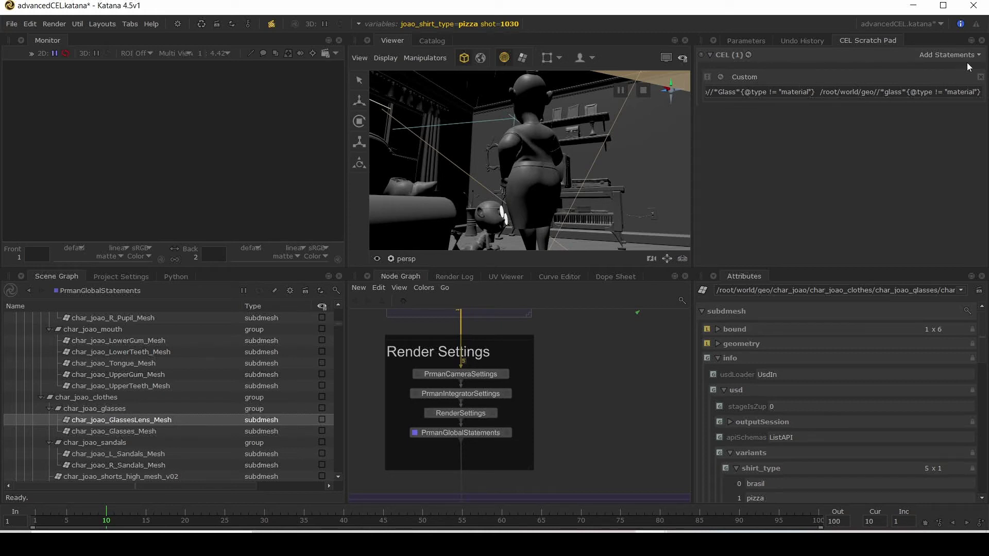
pyautogui.click(952, 55)
pyautogui.click(888, 90)
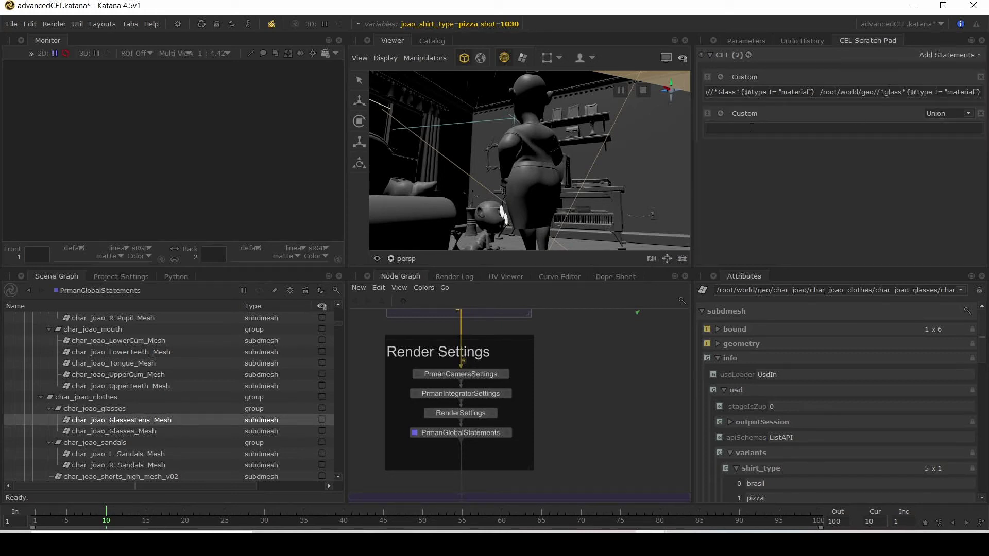
pyautogui.click(708, 92)
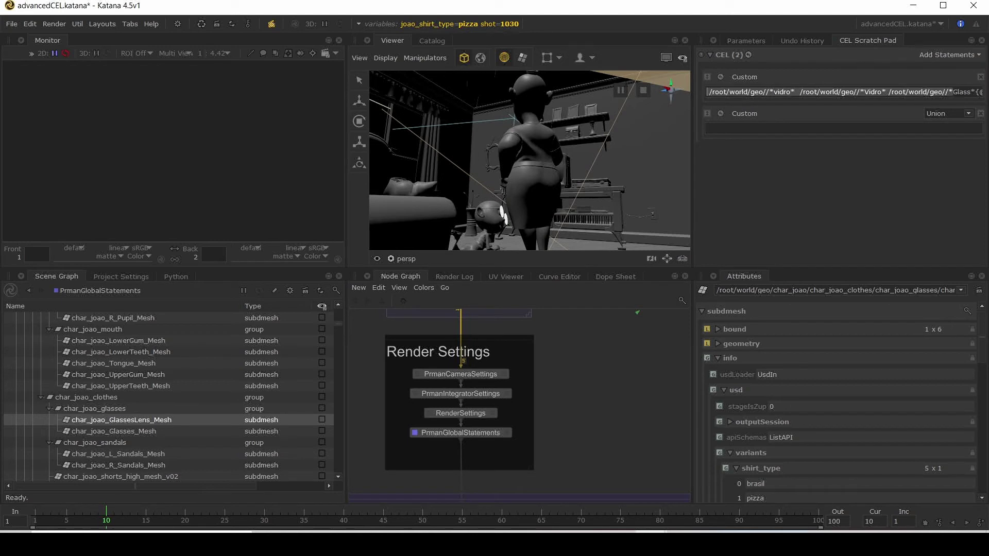
pyautogui.click(738, 92)
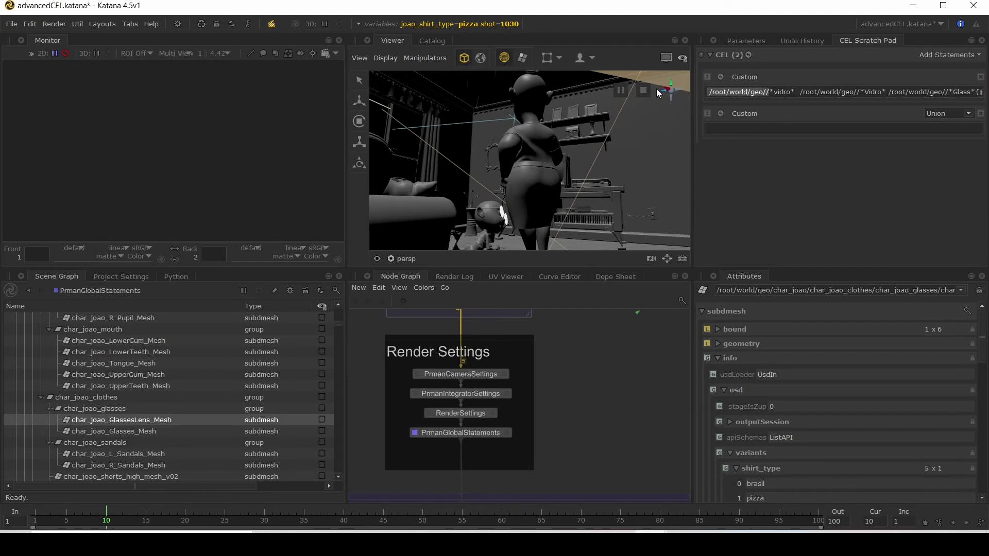
pyautogui.click(734, 129)
pyautogui.write('/root/world/geo//')
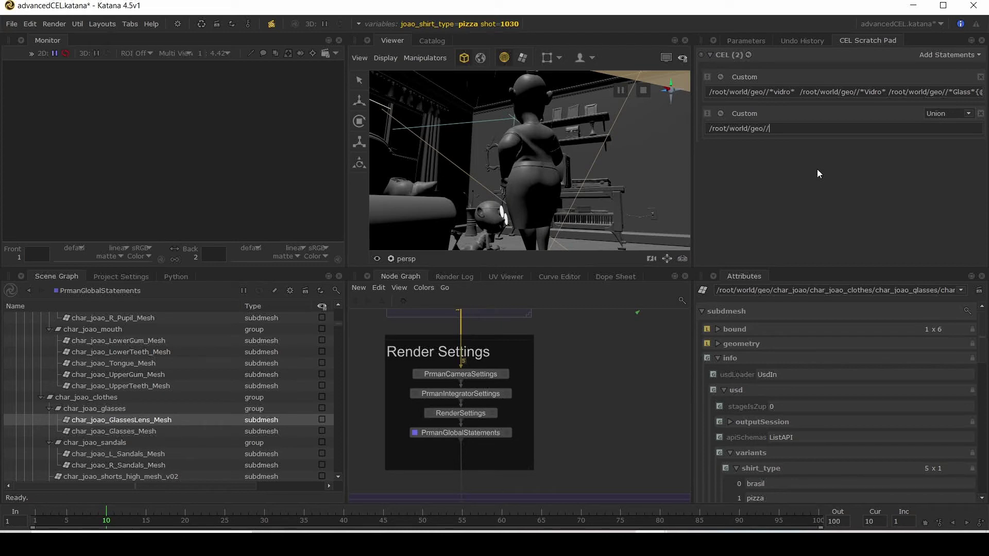
pyautogui.write('*{@name ~= "[jJanela|[gG]lass|[v')
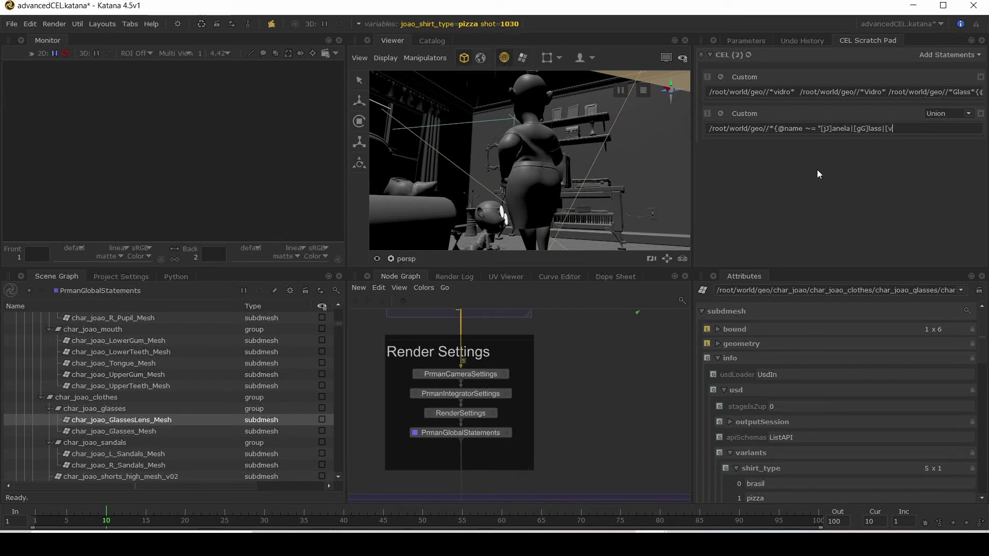
pyautogui.write('V]idro" and @type != "material')
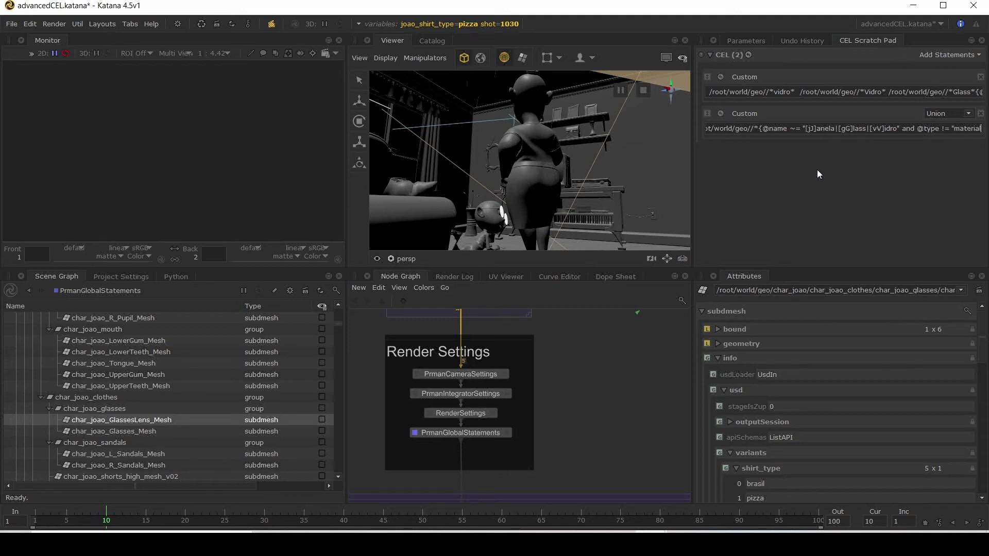
pyautogui.write('" and ')
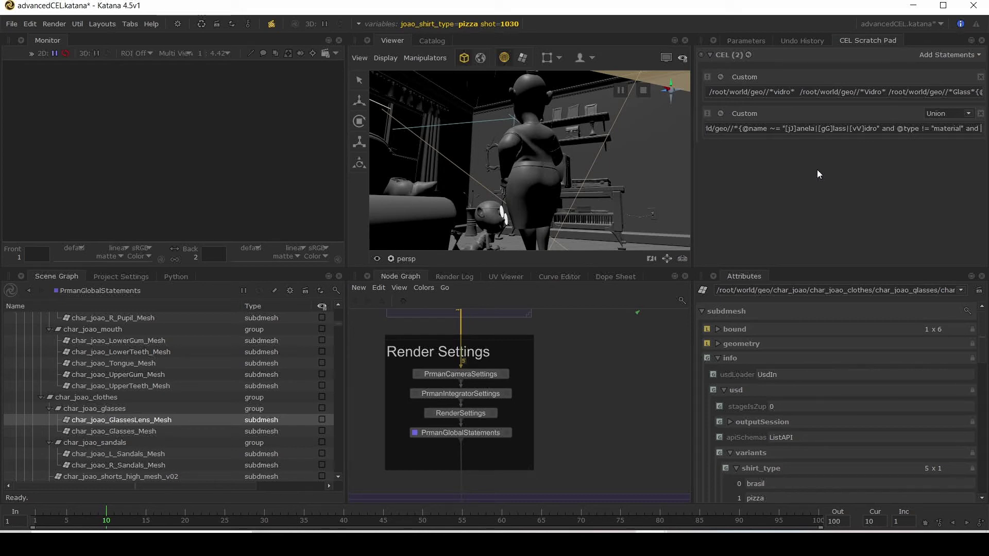
pyautogui.write('not @name ')
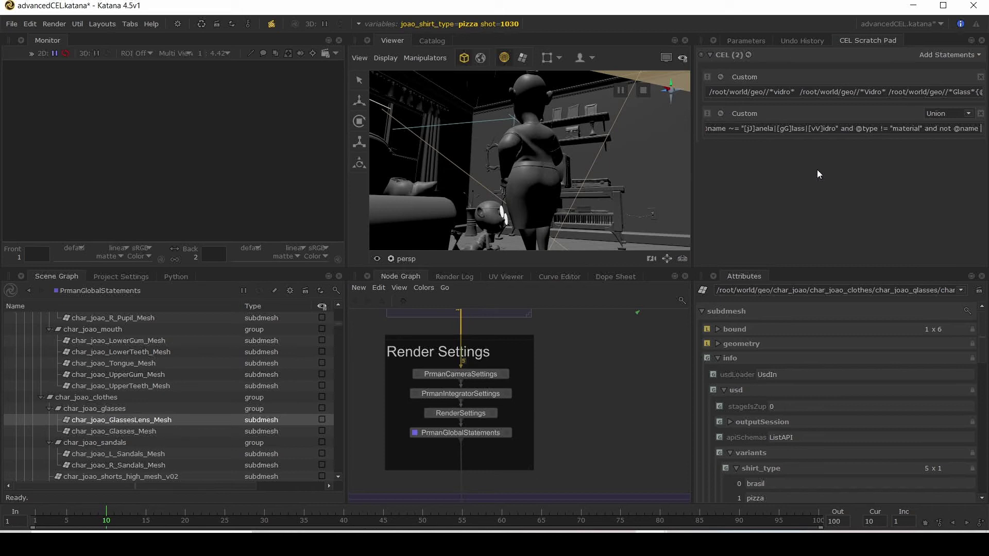
pyautogui.write('~= "')
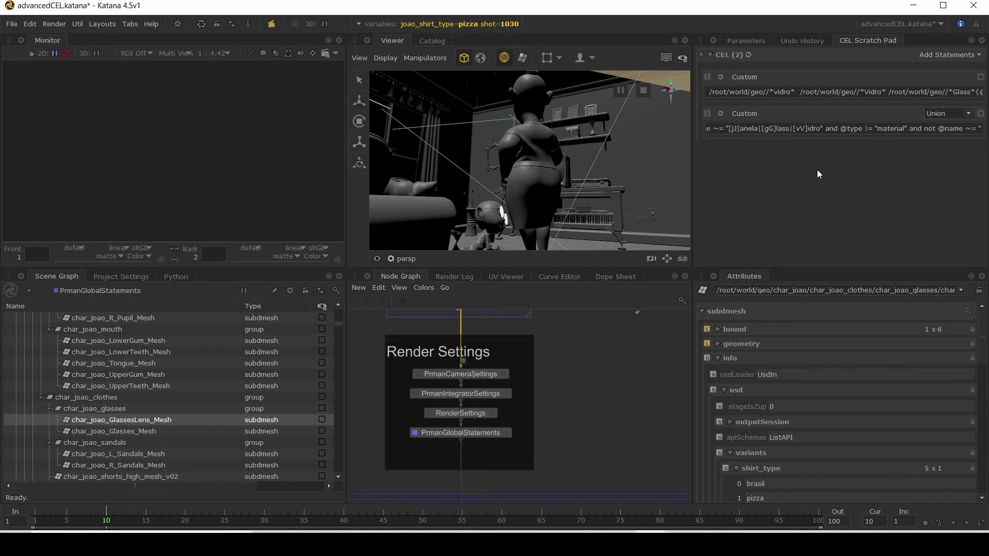
pyautogui.write('parede')
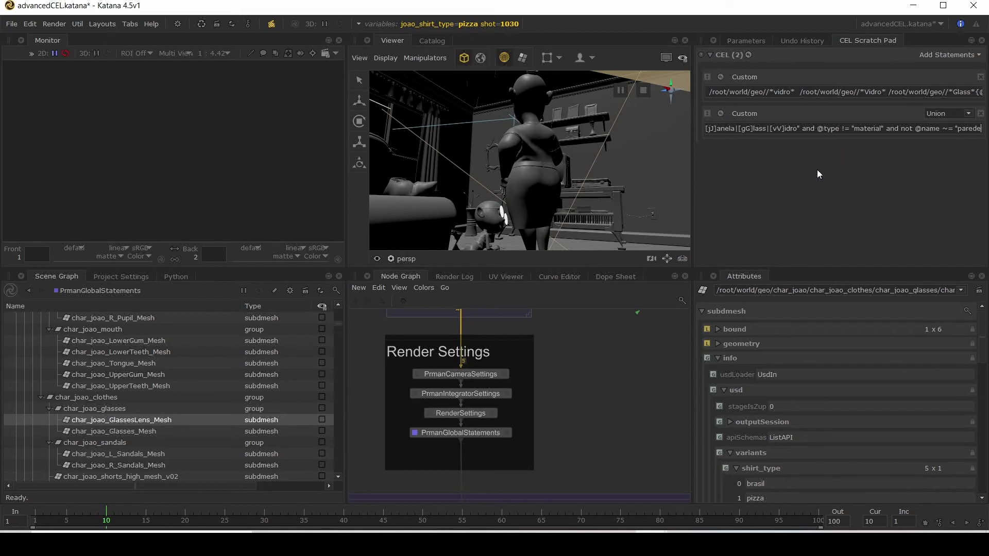
pyautogui.write('")')
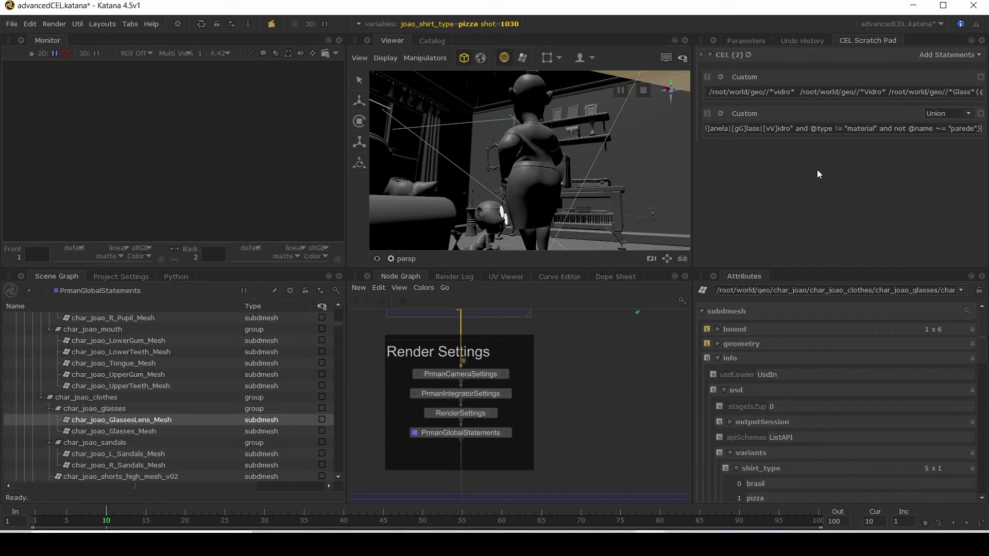
# Step: Maximize the statements panel to review both expressions, then restore the workspace layout
pyautogui.press('space')
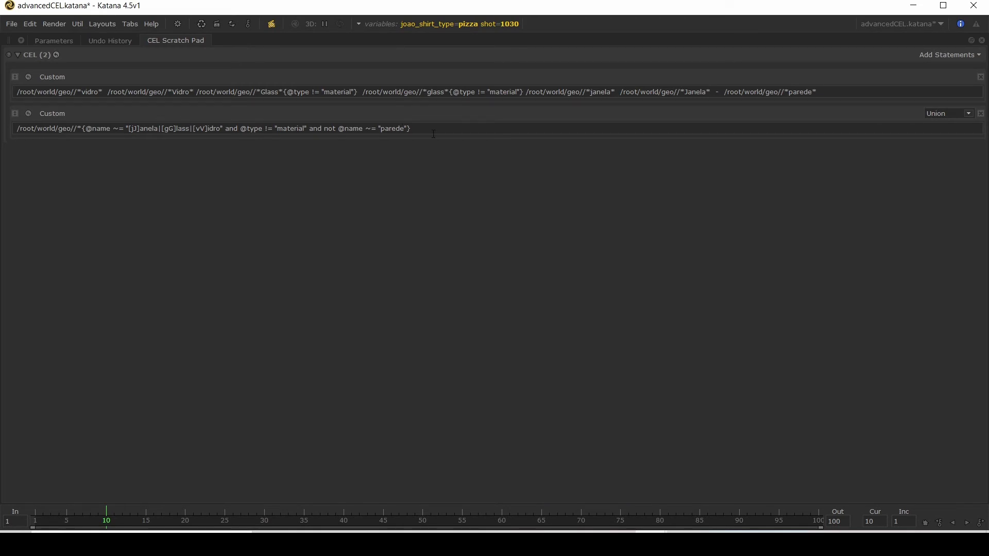
pyautogui.moveTo(410, 128); pyautogui.dragTo(14, 128)
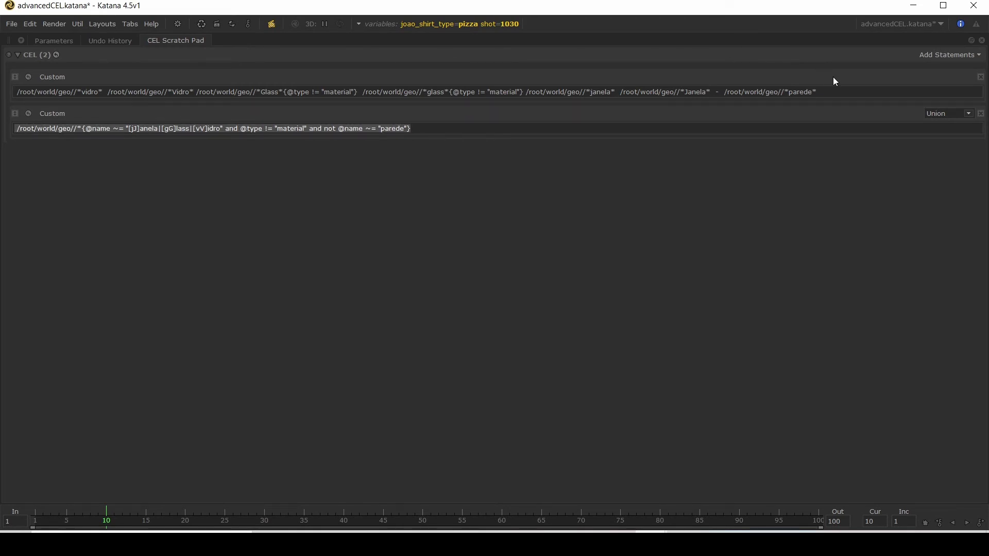
pyautogui.moveTo(814, 92); pyautogui.dragTo(664, 91)
pyautogui.moveTo(813, 92); pyautogui.dragTo(15, 90)
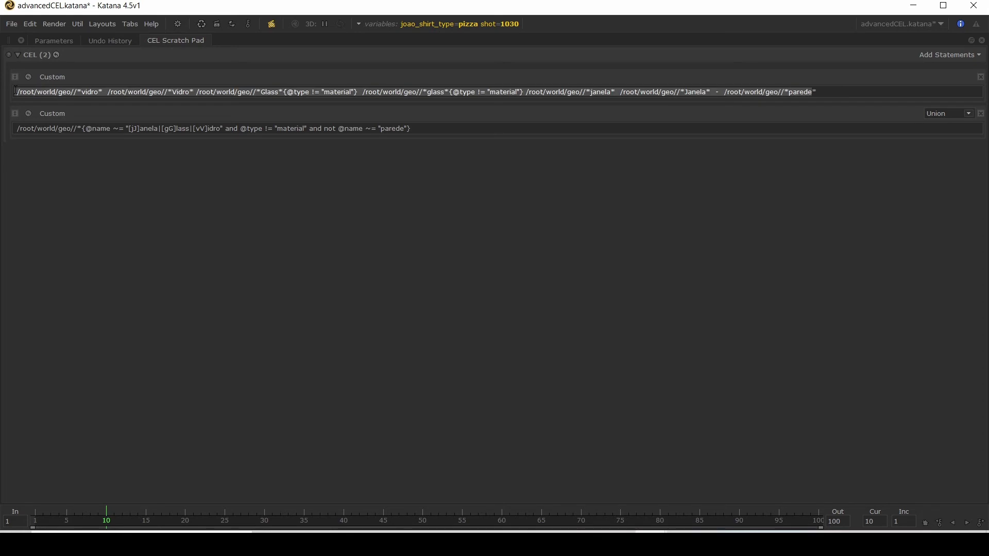
pyautogui.click(105, 166)
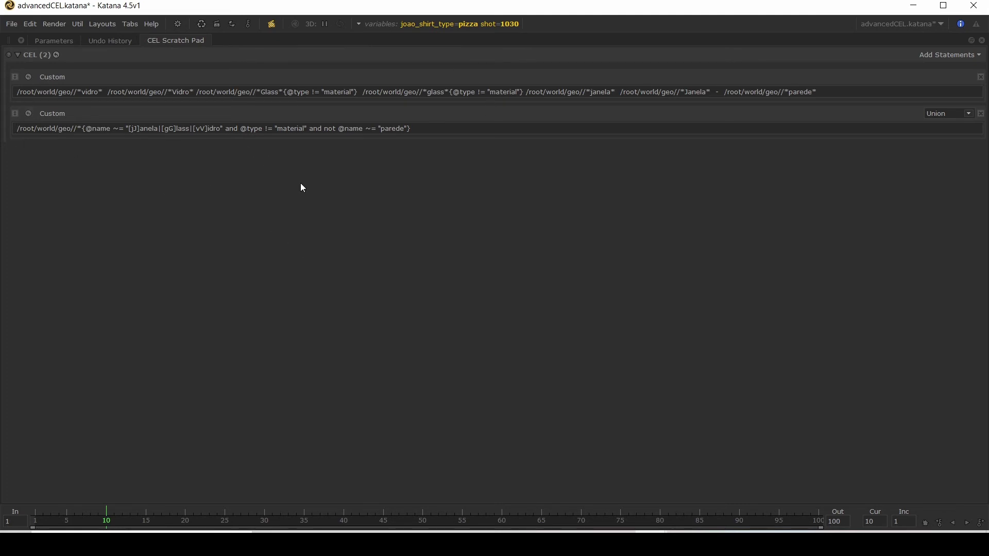
pyautogui.press('space')
# Step: Select the regex statement's window and glass matches, then add a third Custom statement
pyautogui.click(723, 115)
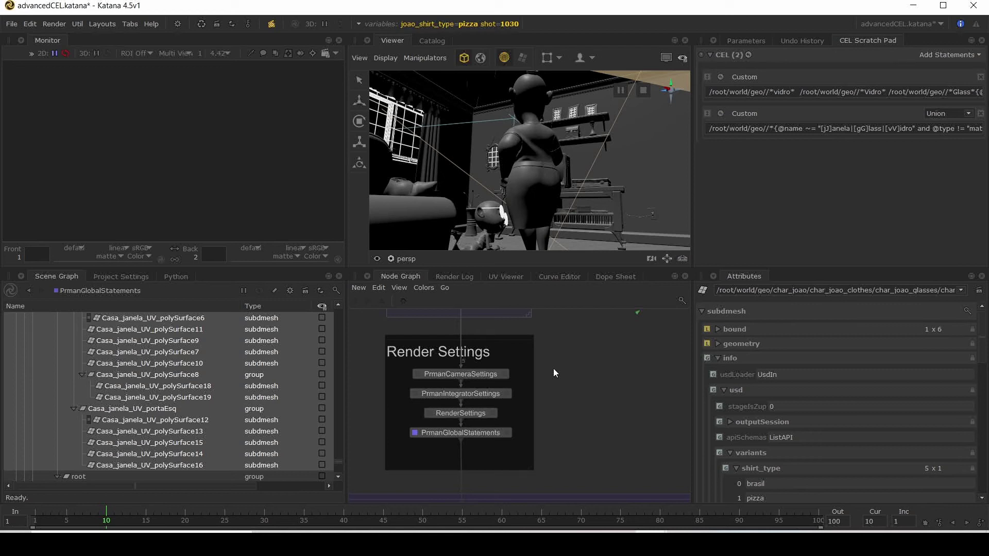
pyautogui.click(956, 54)
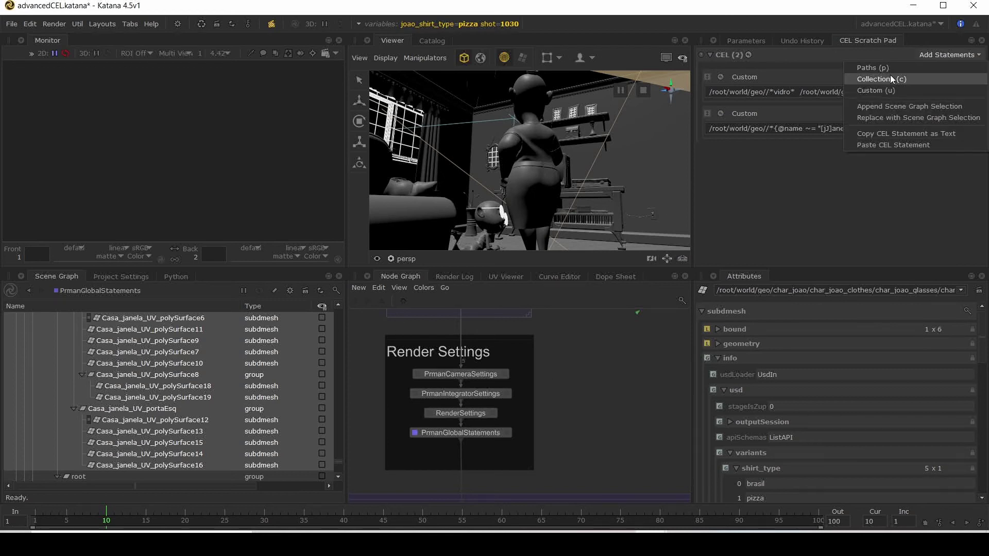
pyautogui.click(885, 86)
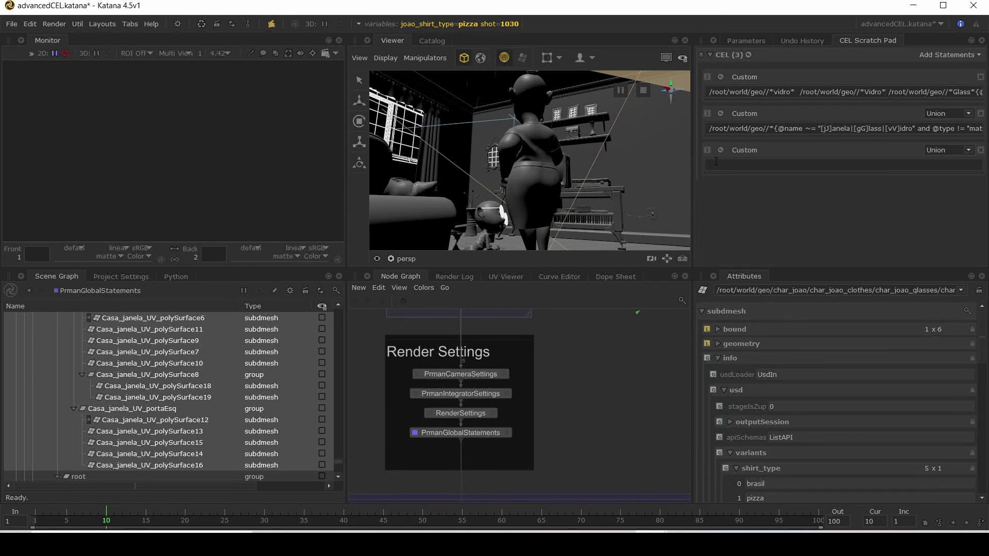
# Step: Set the third statement to /root/world/geo//*{hasattr("info.usd.variants")}, correcting the invalid expression
pyautogui.moveTo(773, 128); pyautogui.dragTo(690, 129)
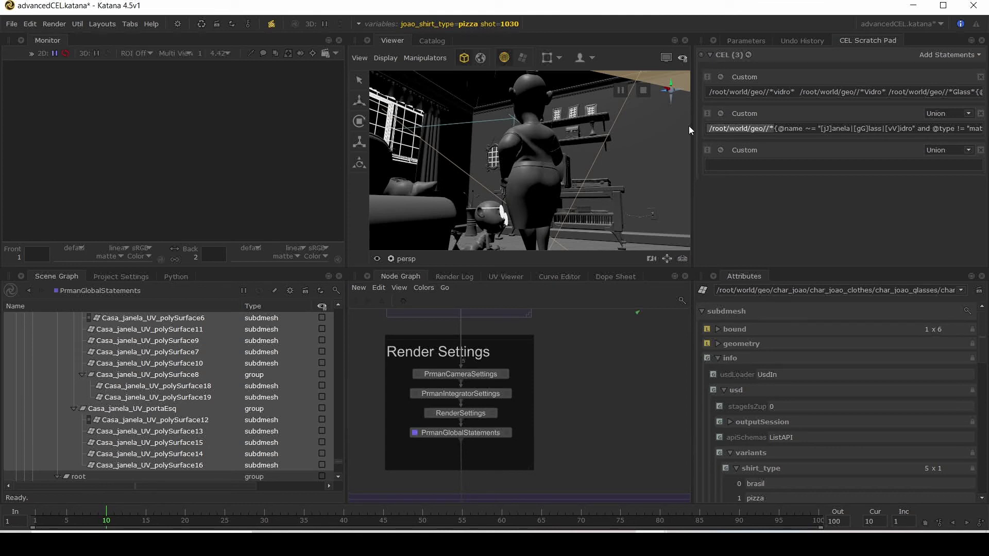
pyautogui.hotkey('ctrl', 'c')
pyautogui.click(751, 162)
pyautogui.hotkey('ctrl', 'v')
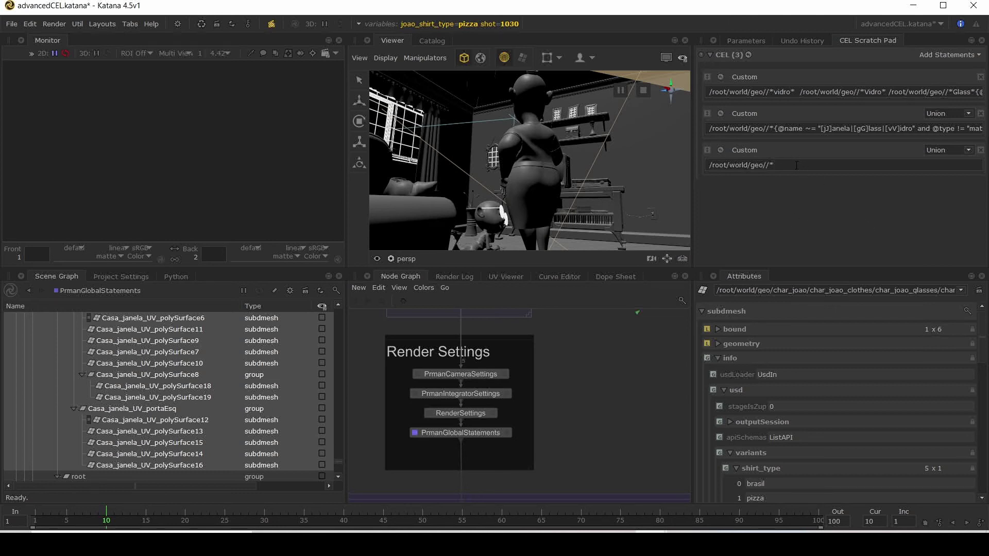
pyautogui.write('{')
pyautogui.write('hasa')
pyautogui.write('ttr')
pyautogui.write('("')
pyautogui.write('info')
pyautogui.write('.usd.')
pyautogui.write('variants')
pyautogui.write('"')
pyautogui.write(')')
pyautogui.press('Return')
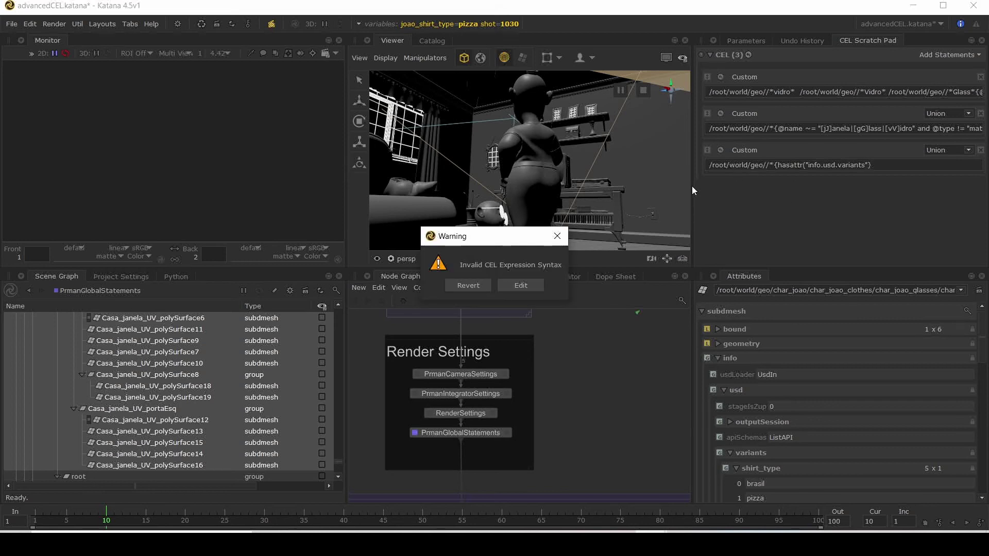
pyautogui.click(522, 285)
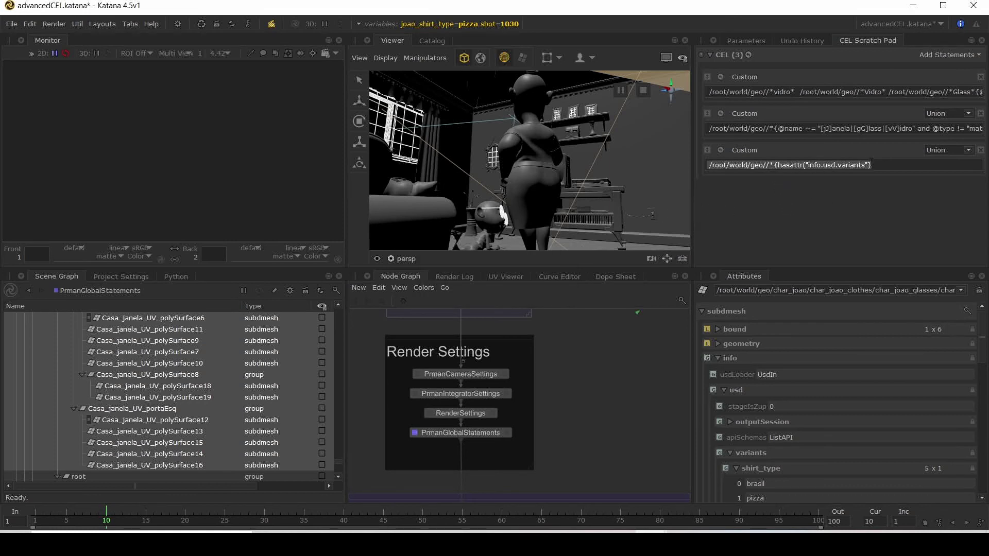
pyautogui.click(870, 164)
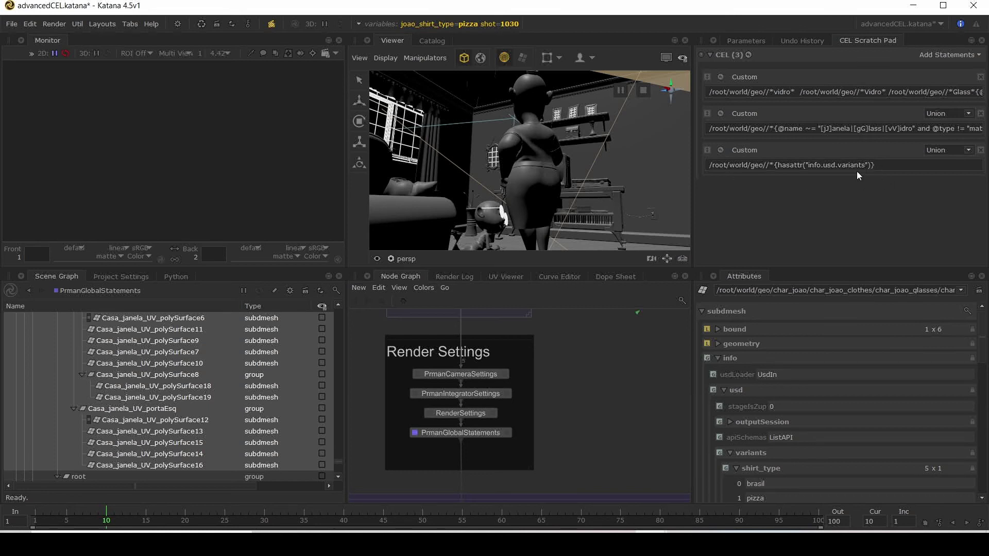
# Step: Collapse the geo branch and select the variants statement's matches in the Scene Graph
pyautogui.click(720, 150)
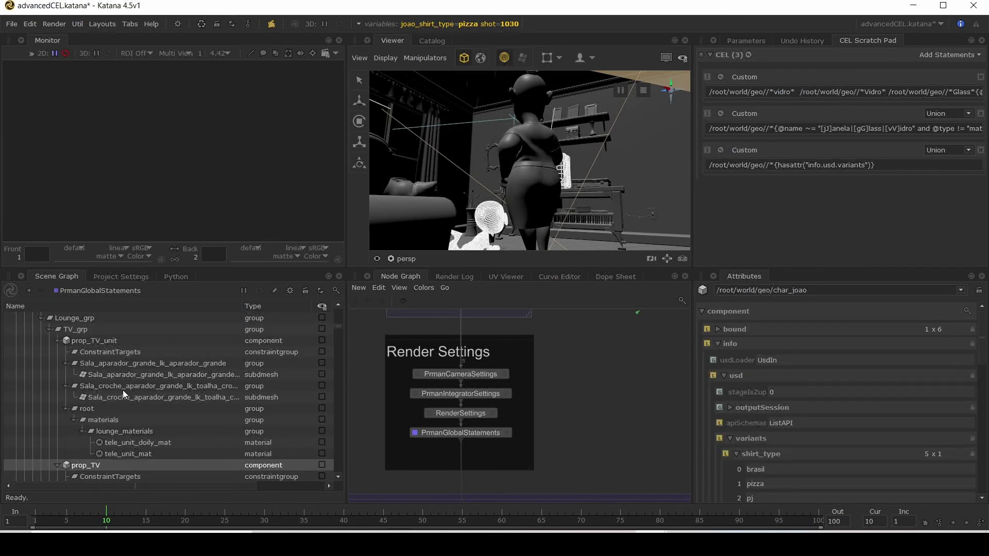
pyautogui.click(339, 311)
pyautogui.scroll(5, 81, 344)
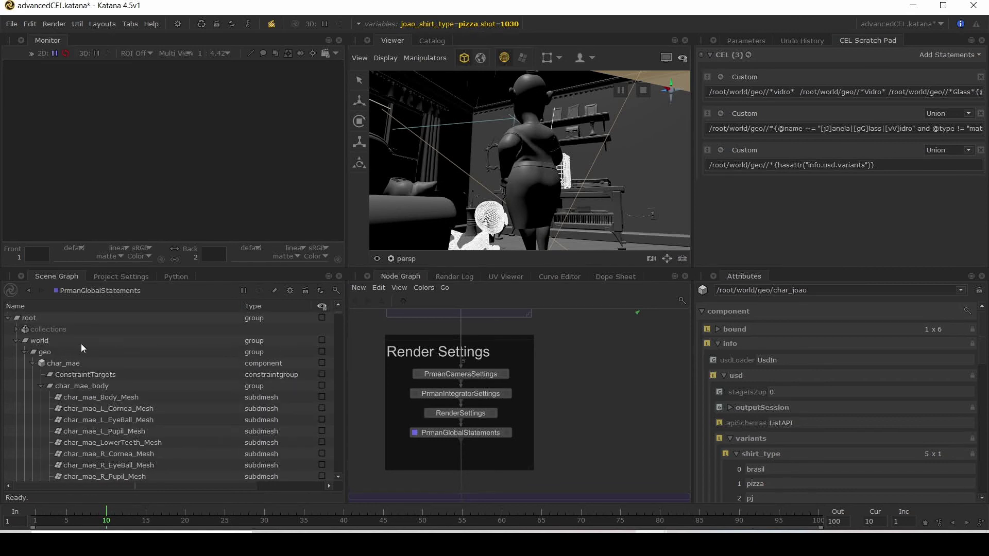
pyautogui.click(42, 352)
pyautogui.rightClick(42, 352)
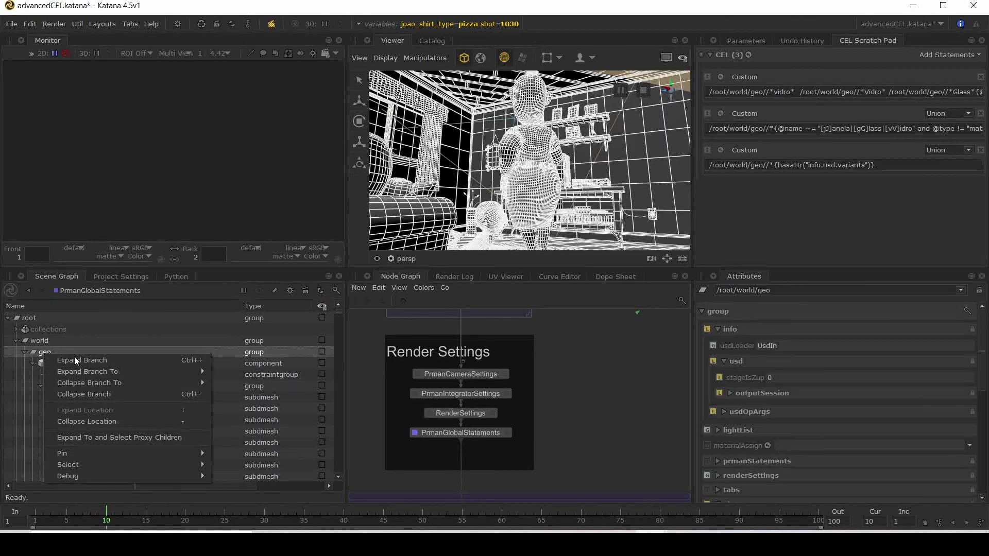
pyautogui.click(85, 391)
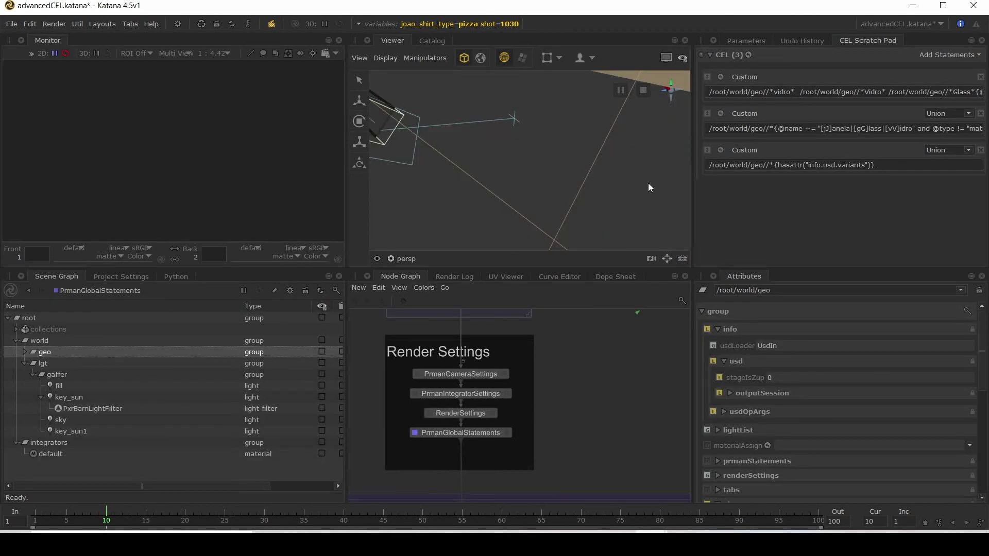
pyautogui.click(720, 152)
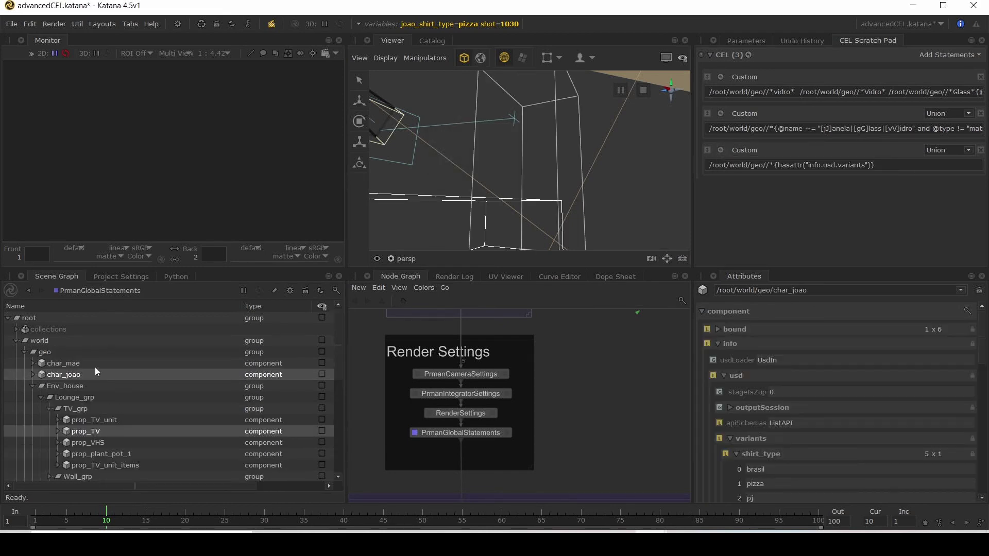
# Step: Inspect the variants on char_joao and prop_TV, whose TVLight set offers blue, green and red
pyautogui.click(62, 375)
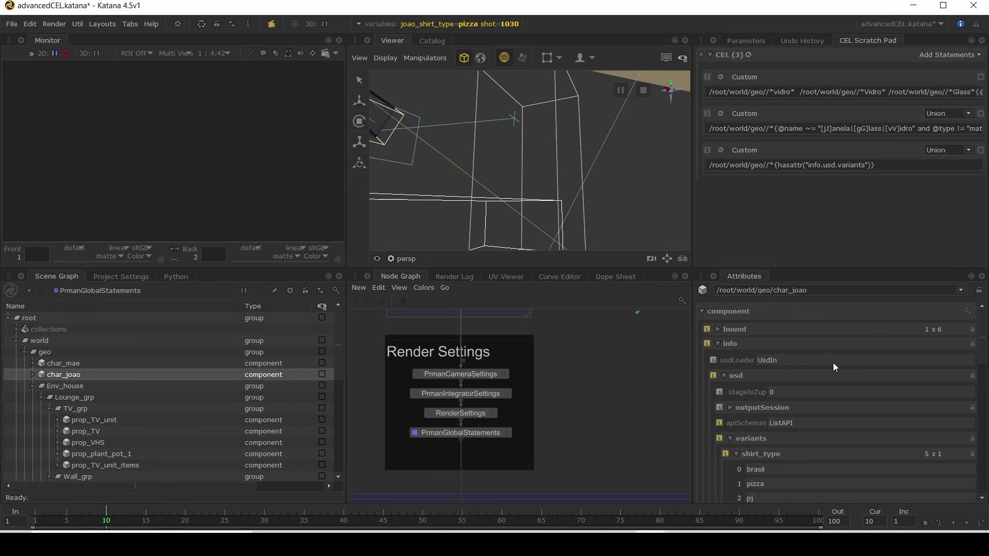
pyautogui.scroll(-2, 824, 373)
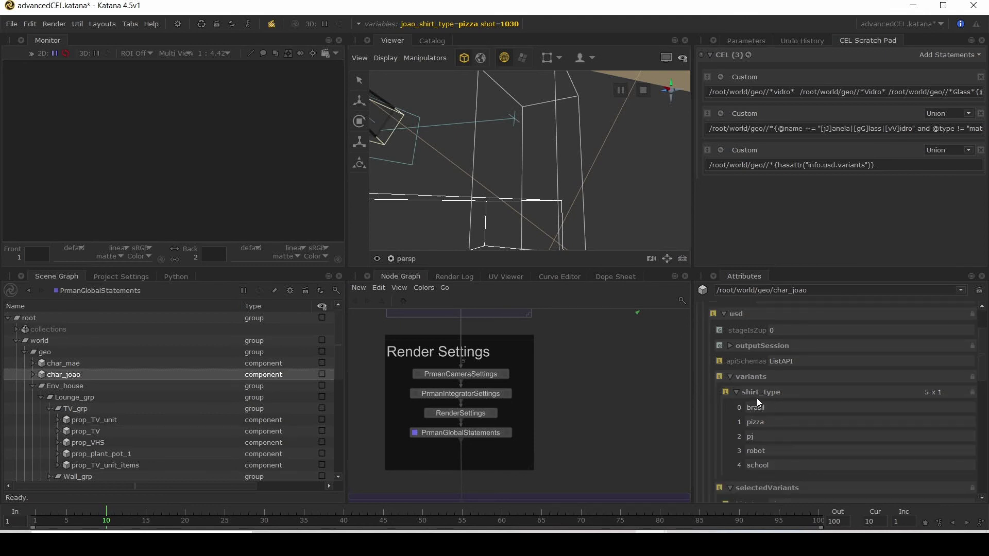
pyautogui.scroll(-1, 756, 422)
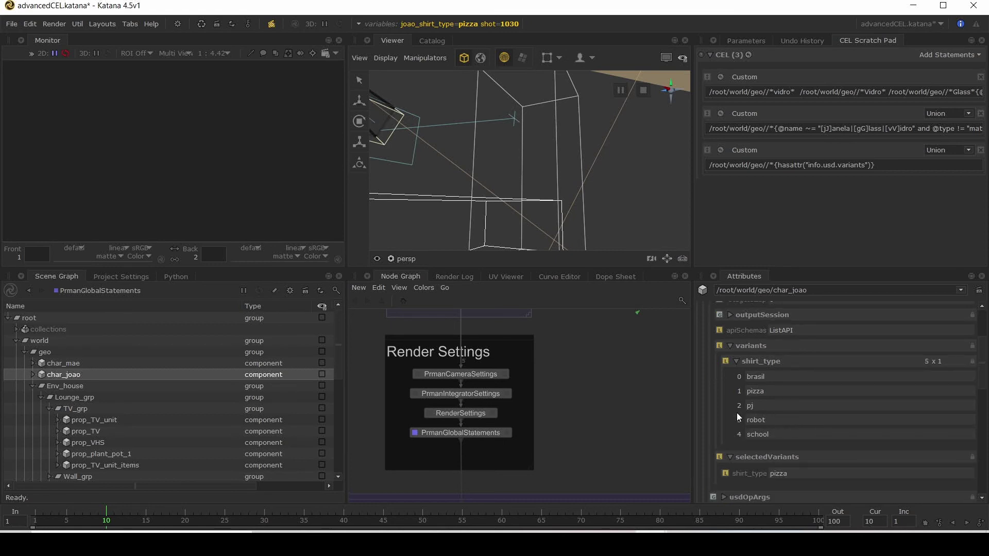
pyautogui.click(90, 432)
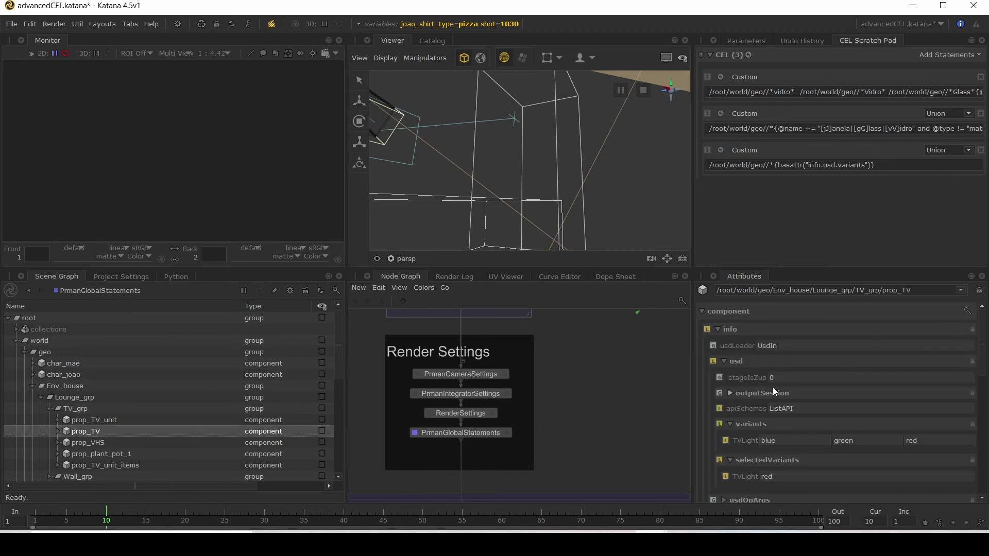
pyautogui.scroll(-2, 768, 395)
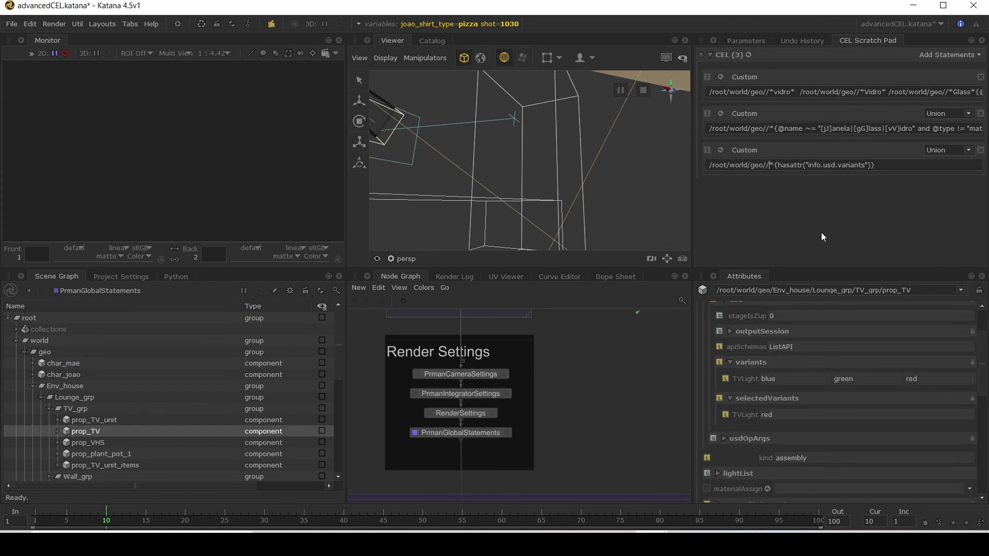
pyautogui.write('{')
pyautogui.write('@type ')
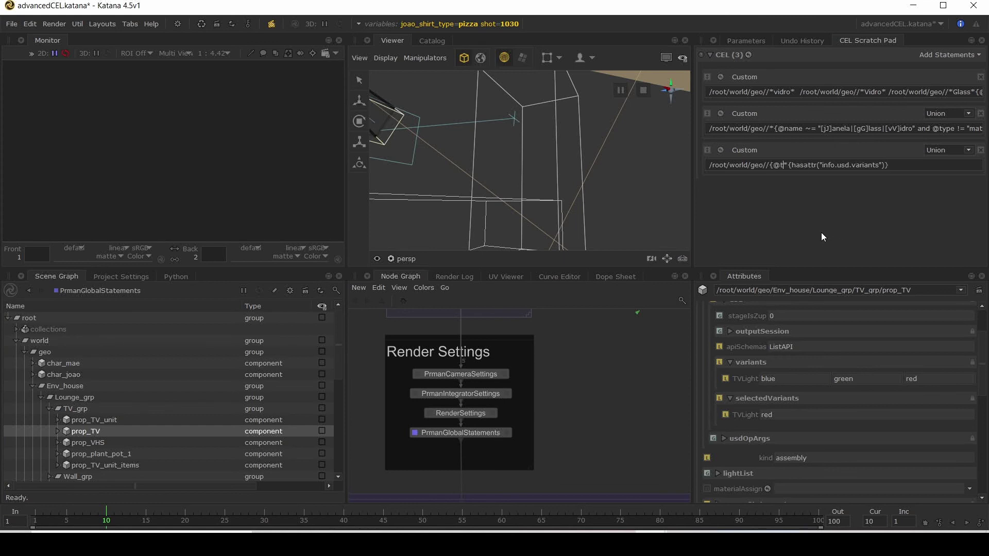
pyautogui.write('== "co')
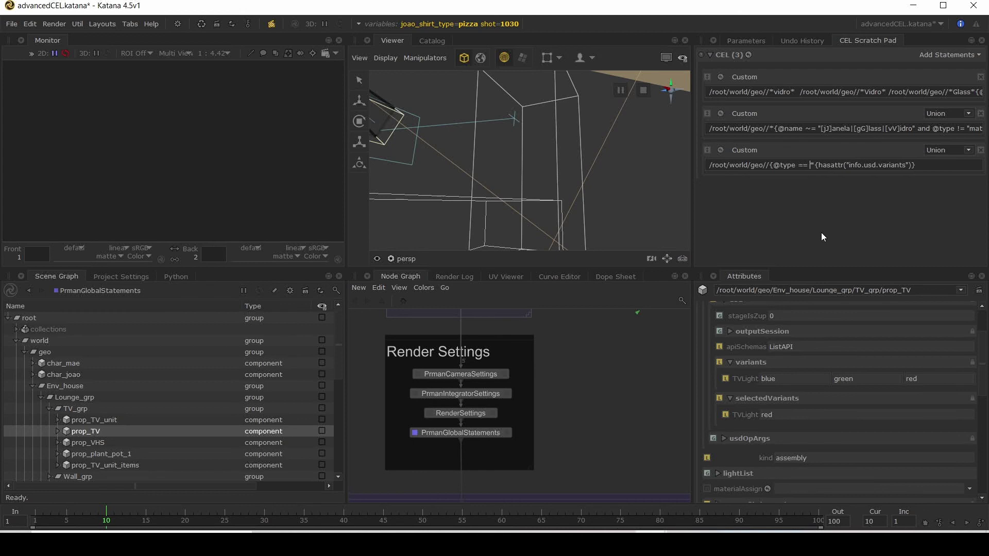
pyautogui.write('mponent"')
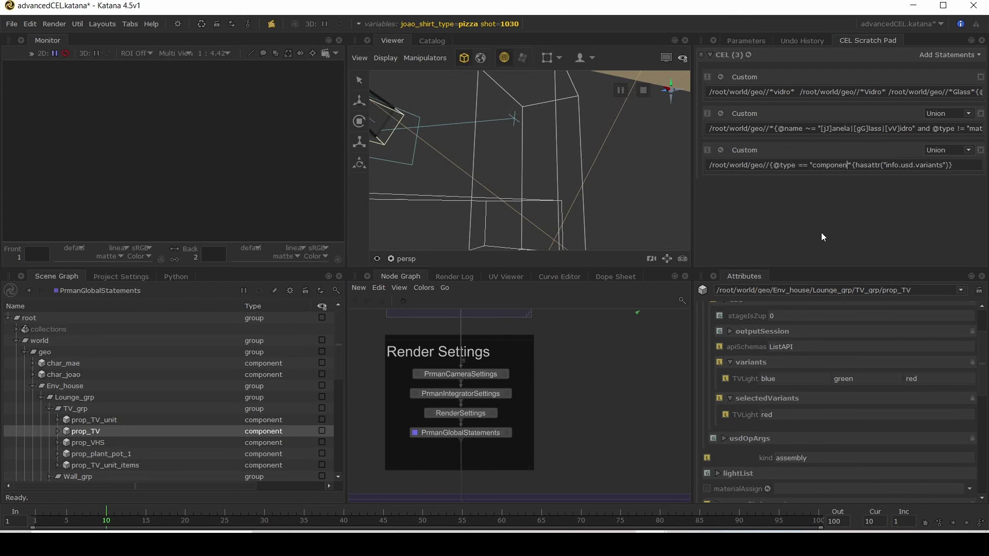
pyautogui.write('}')
pyautogui.click(64, 363)
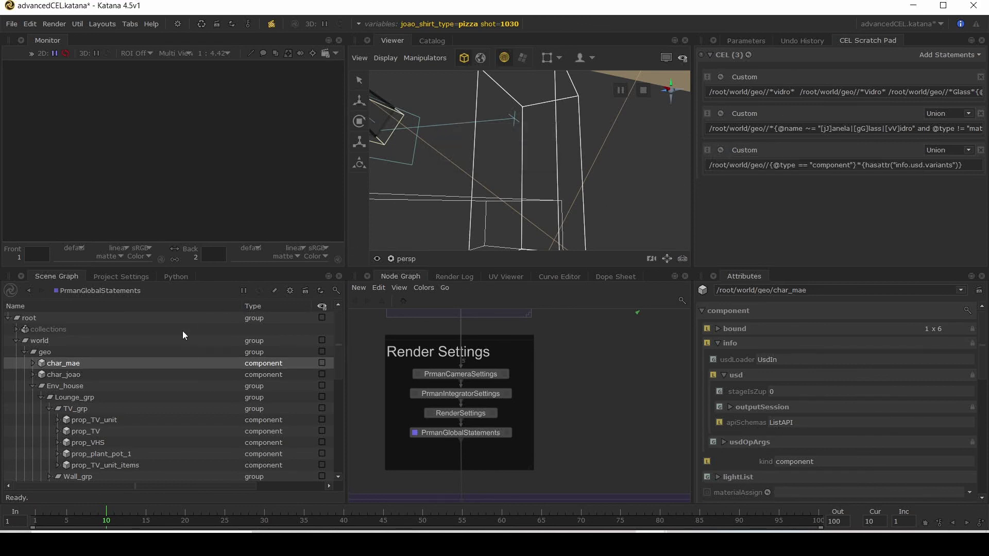
pyautogui.press('Down')
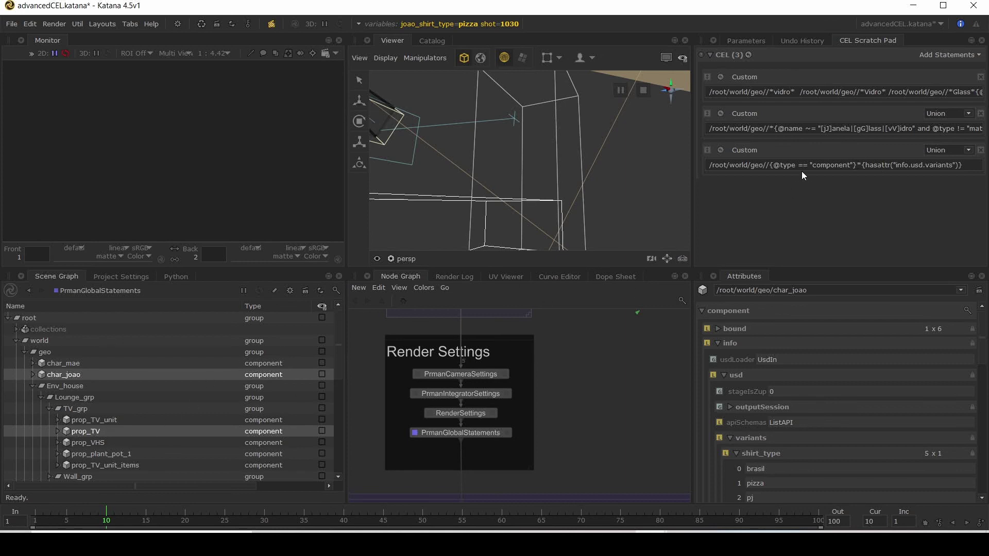
pyautogui.moveTo(769, 165); pyautogui.dragTo(858, 166)
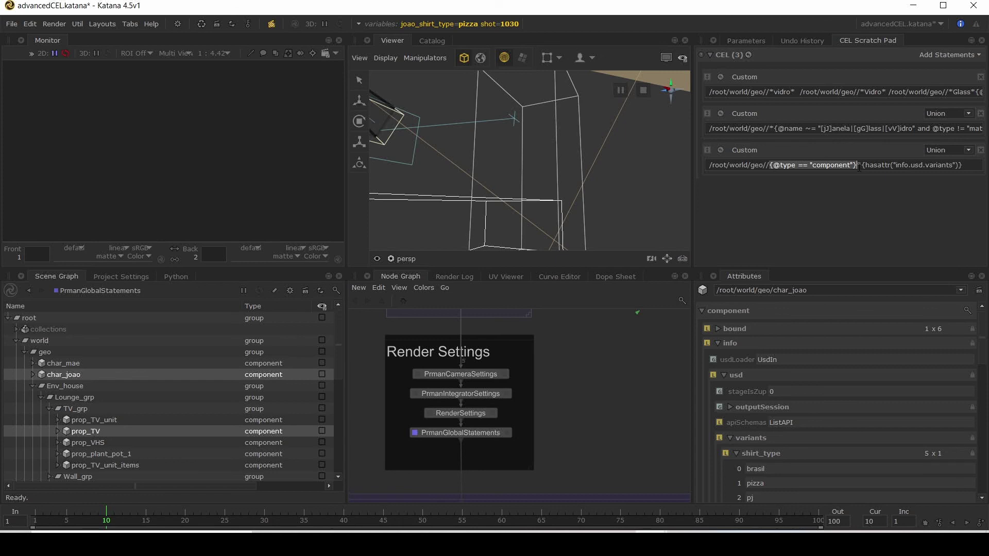
pyautogui.click(859, 166)
pyautogui.moveTo(861, 165); pyautogui.dragTo(962, 165)
pyautogui.hotkey('ctrl', 'v')
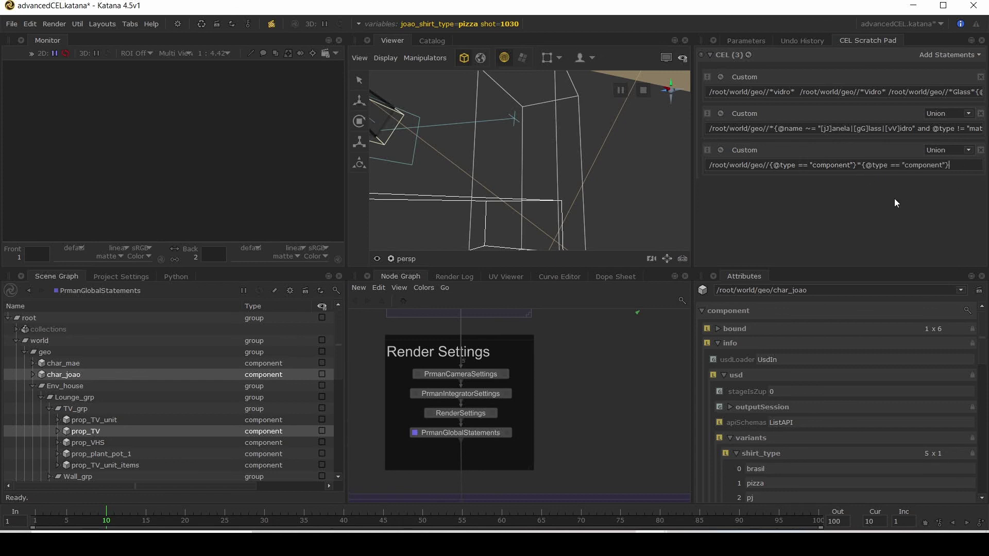
pyautogui.moveTo(770, 165); pyautogui.dragTo(856, 165)
pyautogui.hotkey('ctrl', 'c')
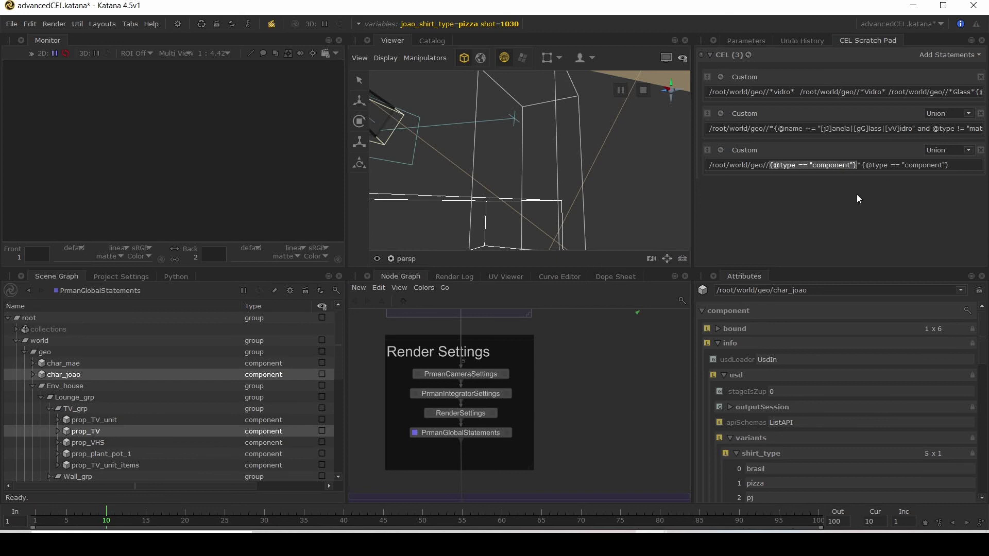
pyautogui.press('BackSpace')
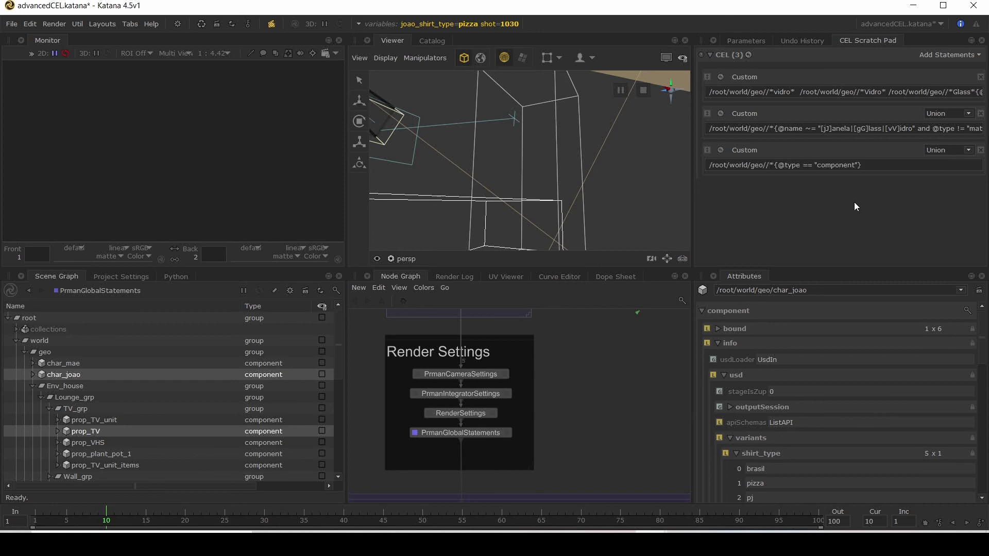
# Step: Run the component statement and inspect env_house and its child components
pyautogui.click(725, 156)
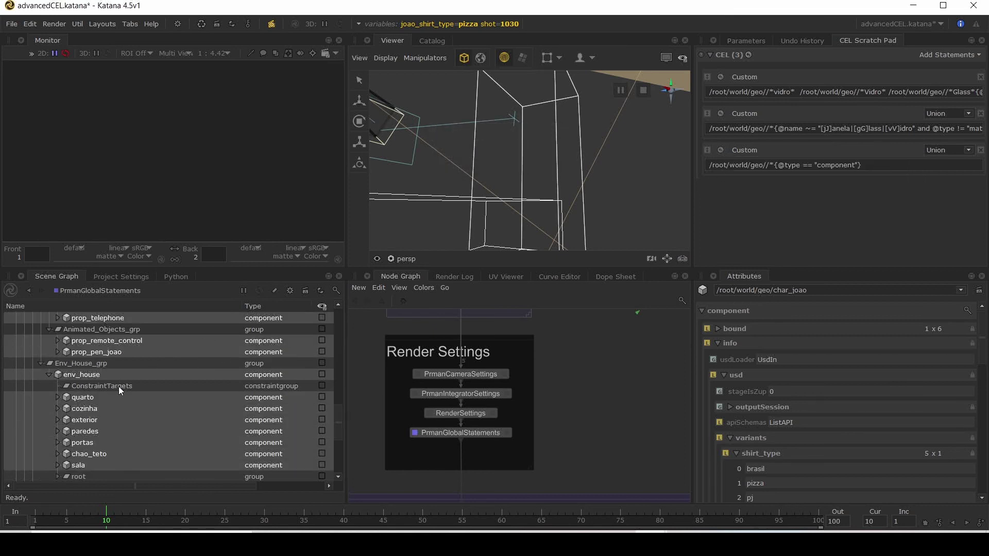
pyautogui.click(71, 363)
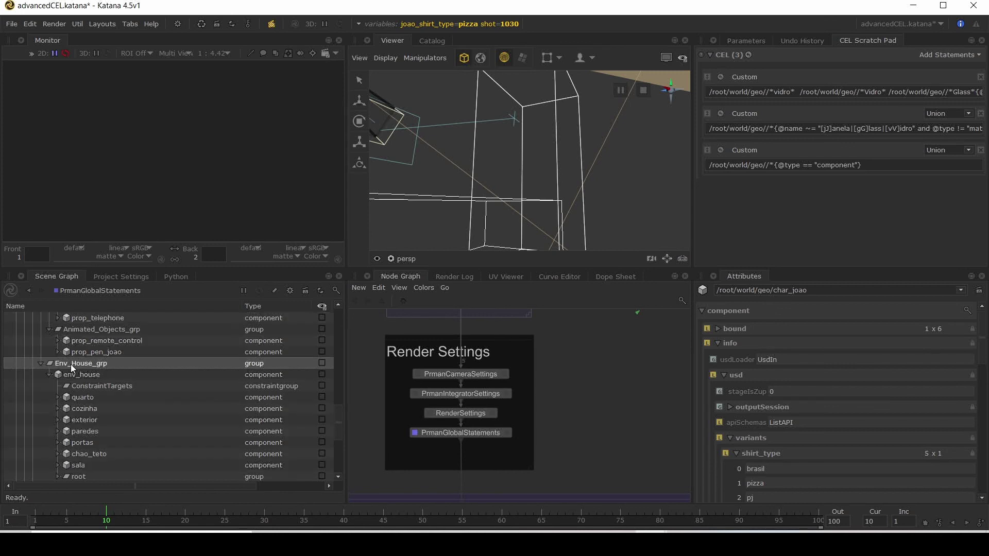
pyautogui.click(61, 375)
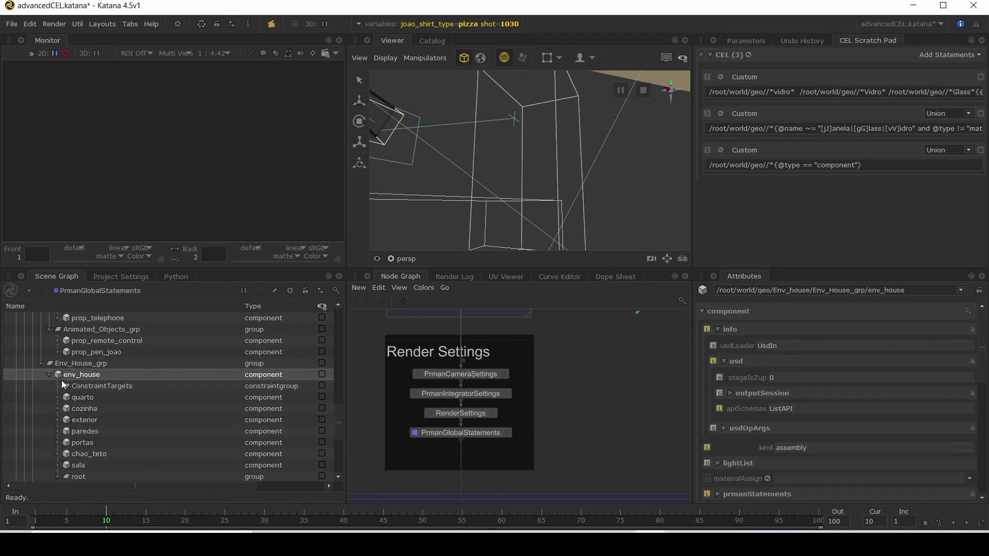
pyautogui.click(48, 375)
pyautogui.click(49, 374)
pyautogui.click(771, 165)
pyautogui.hotkey('ctrl', 'v')
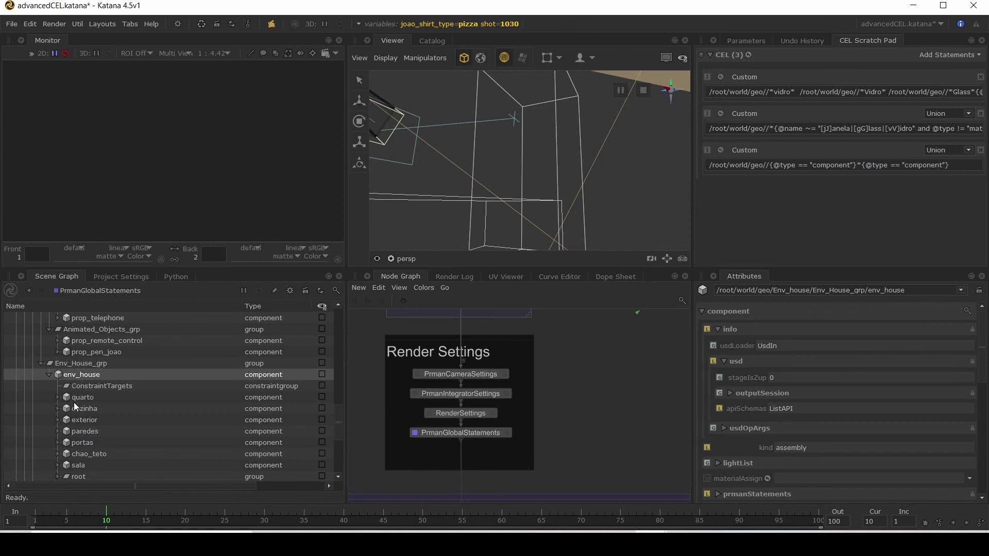
pyautogui.click(721, 150)
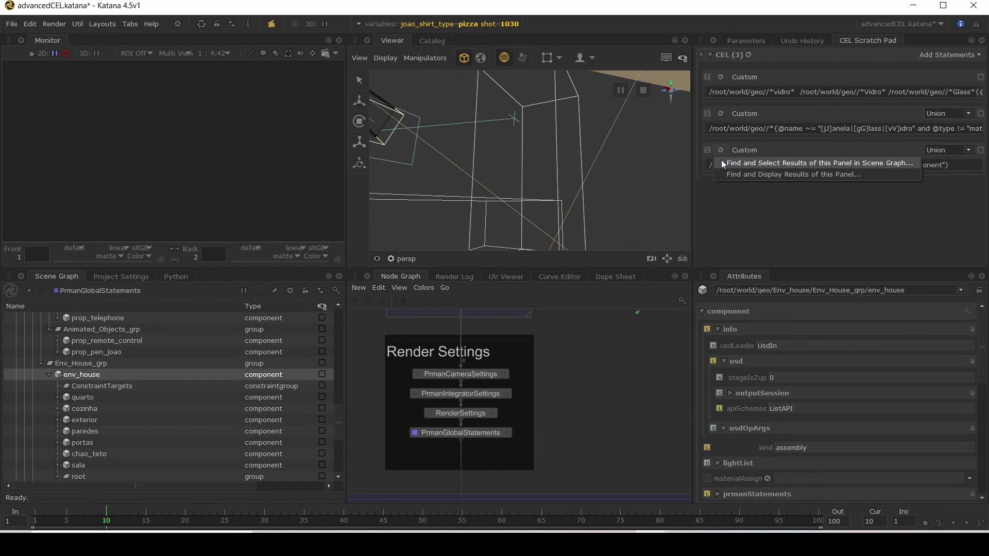
pyautogui.click(721, 160)
pyautogui.scroll(2, 98, 364)
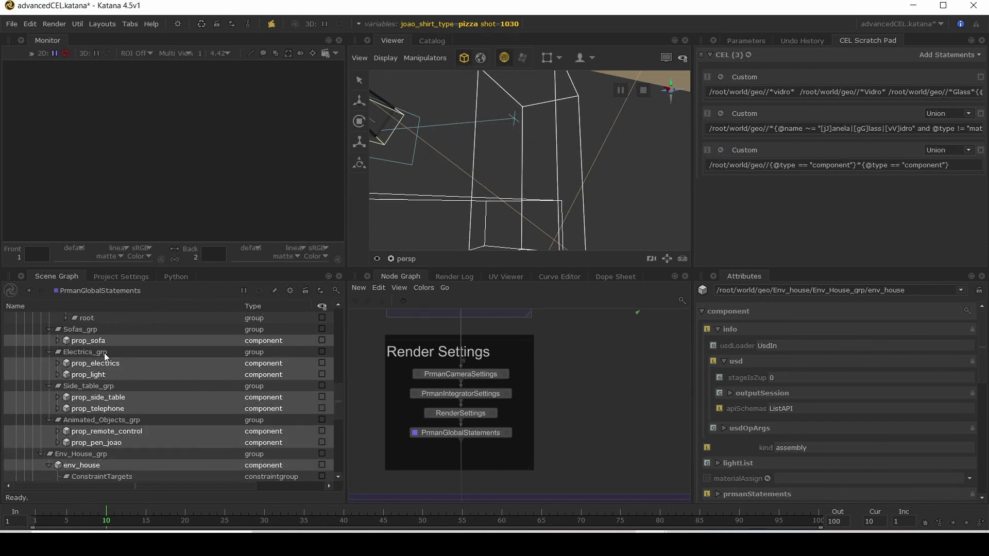
pyautogui.scroll(-2, 57, 422)
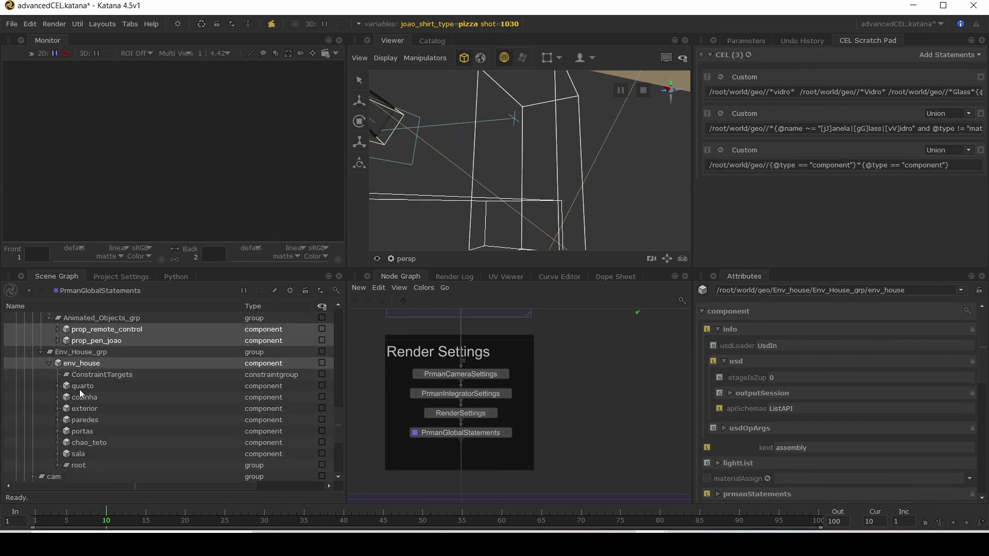